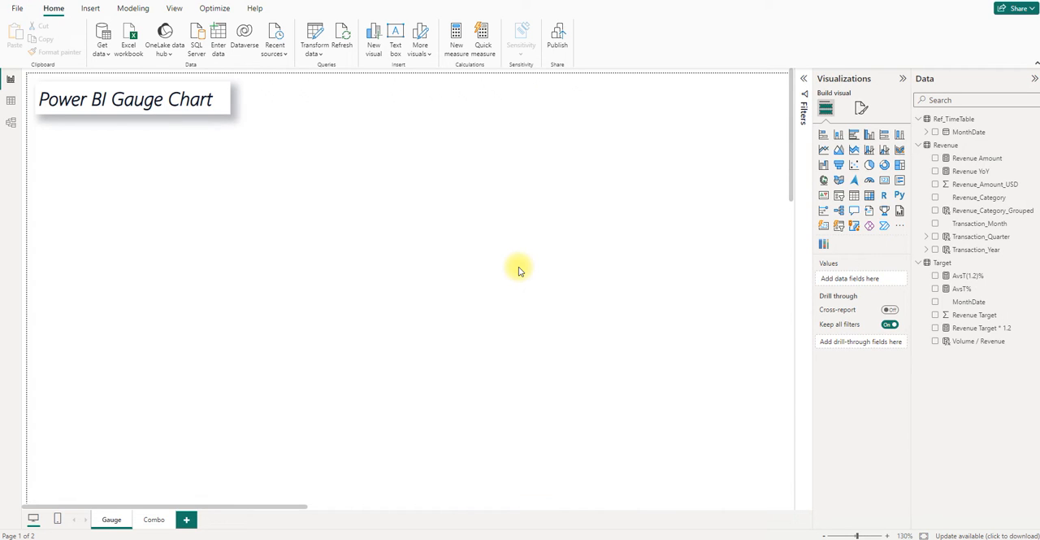
Step: Add a gauge showing Revenue Amount as Value with Revenue Target as its Target value
click(869, 179)
drag(196, 231, 240, 188)
mouse_move(274, 267)
mouse_down()
mouse_move(282, 318)
mouse_move(249, 299)
mouse_up()
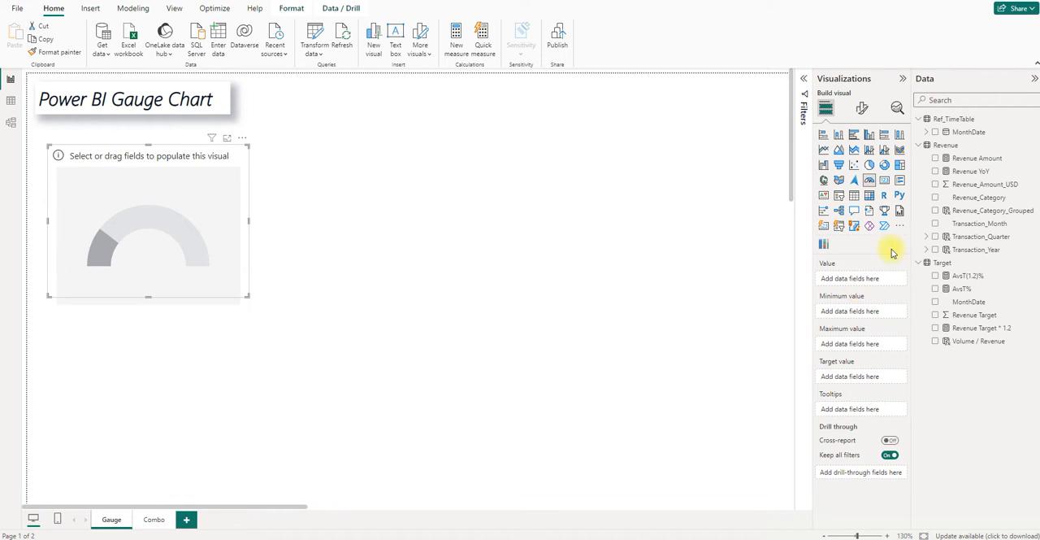
mouse_move(949, 158)
mouse_down()
mouse_move(934, 217)
mouse_move(862, 278)
mouse_up()
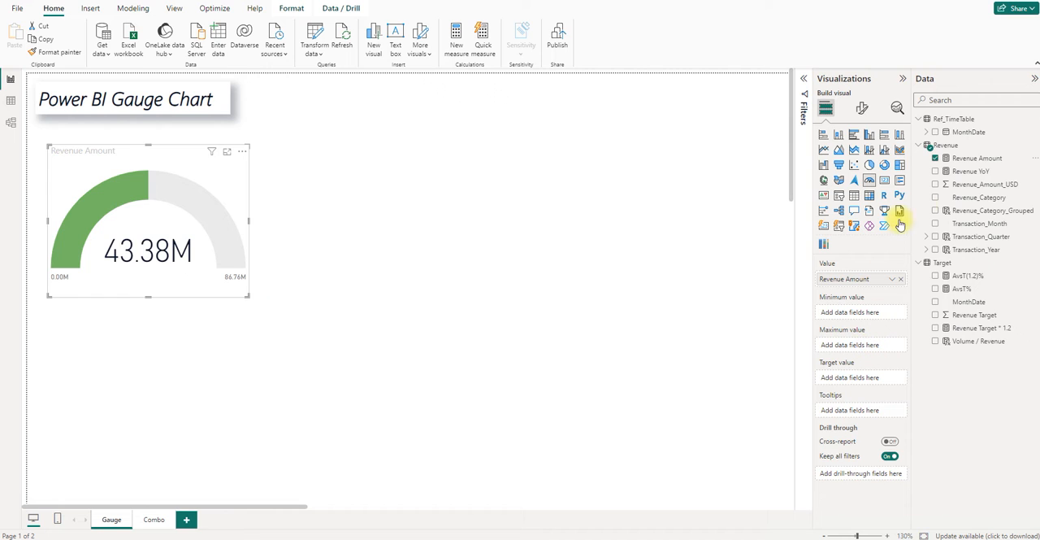
drag(975, 315, 871, 380)
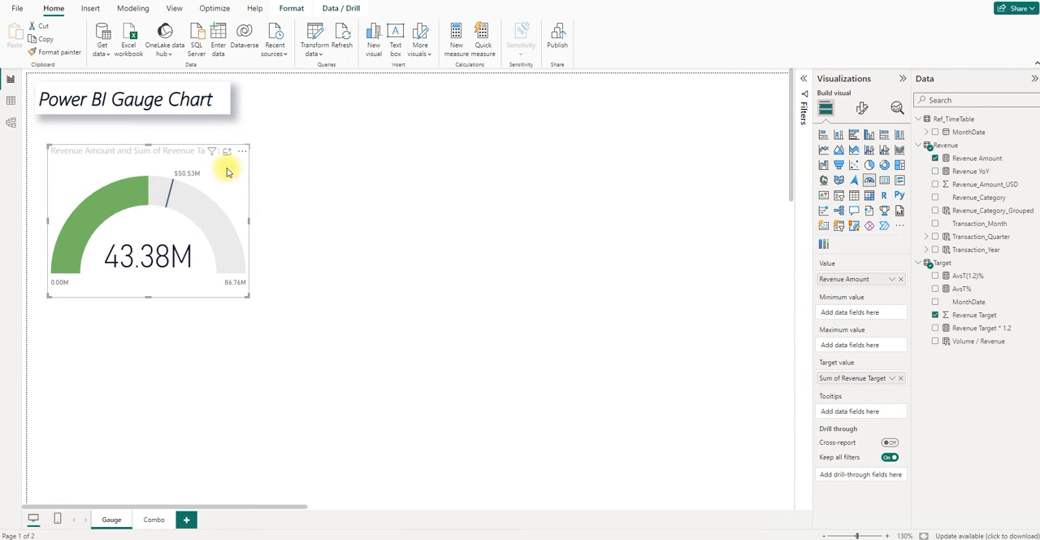
Step: Give the gauge a light green fill colour and a dark green target colour
click(861, 112)
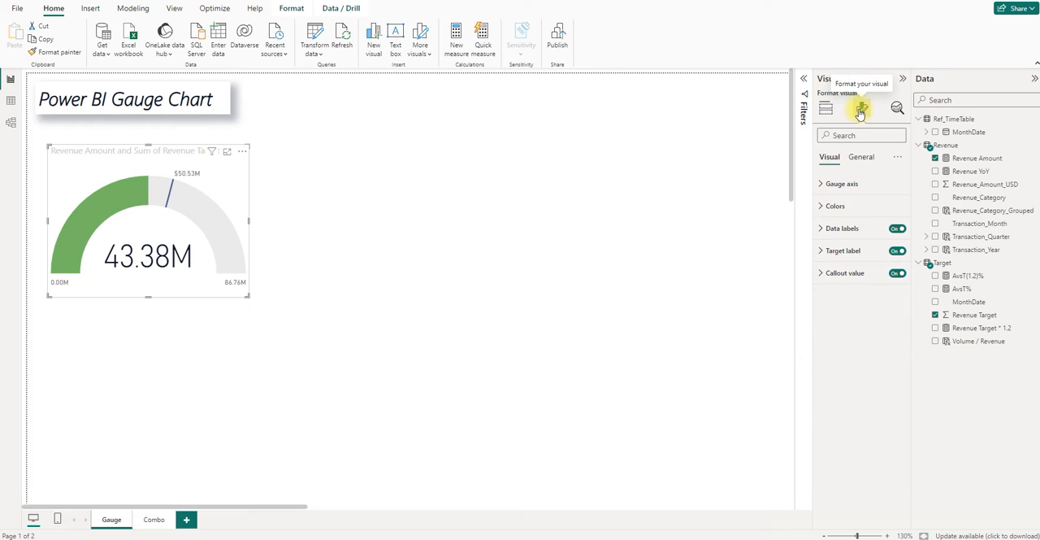
click(835, 207)
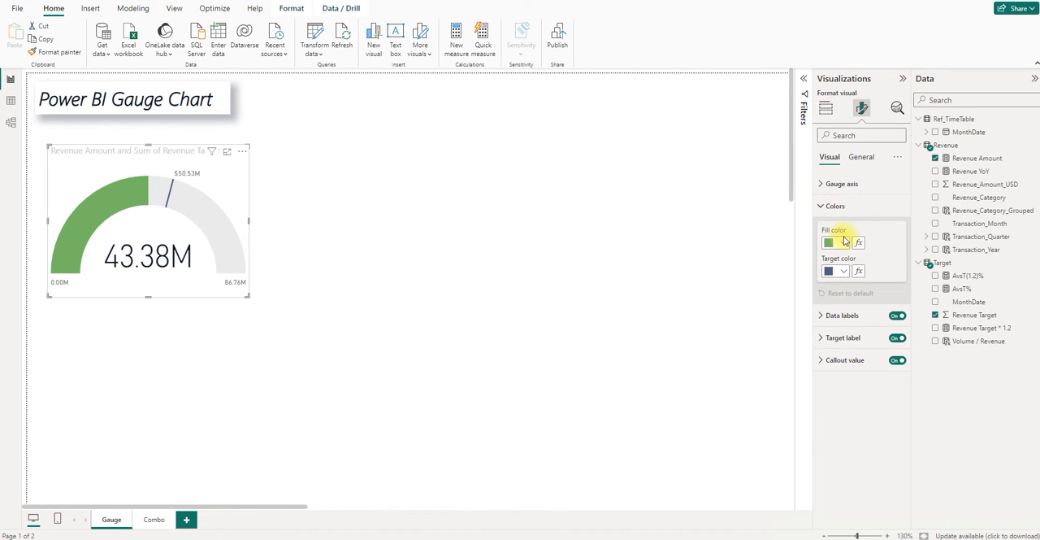
click(837, 242)
click(864, 307)
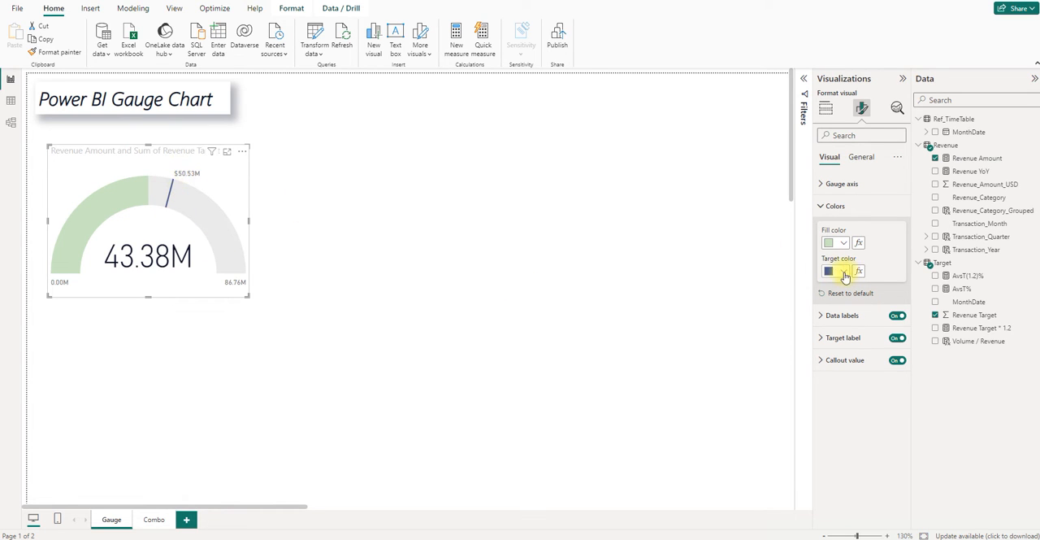
click(845, 276)
click(867, 394)
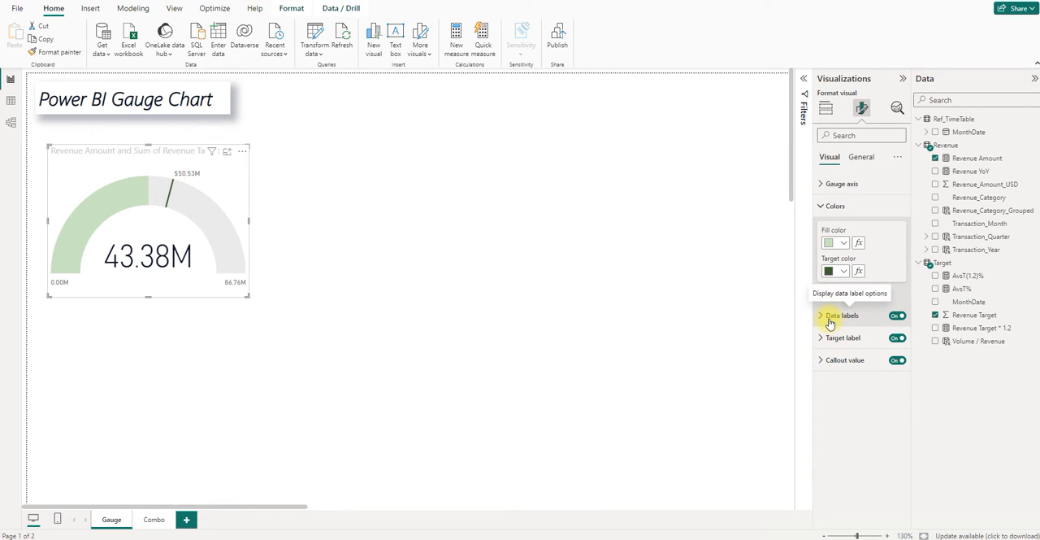
Step: Set the data labels to font size 10 with 0 decimal places
click(830, 317)
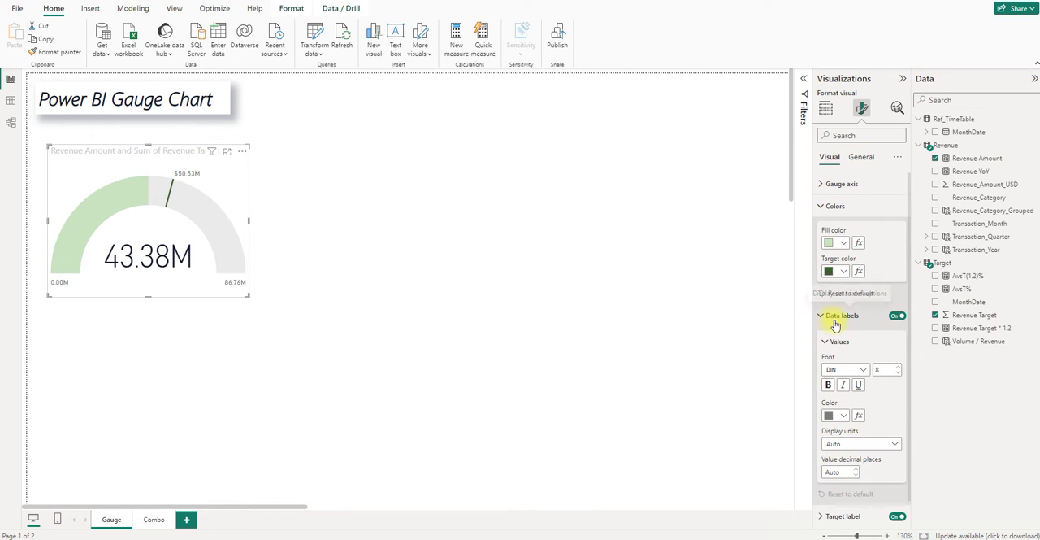
click(901, 370)
scroll(878, 398, down, 1)
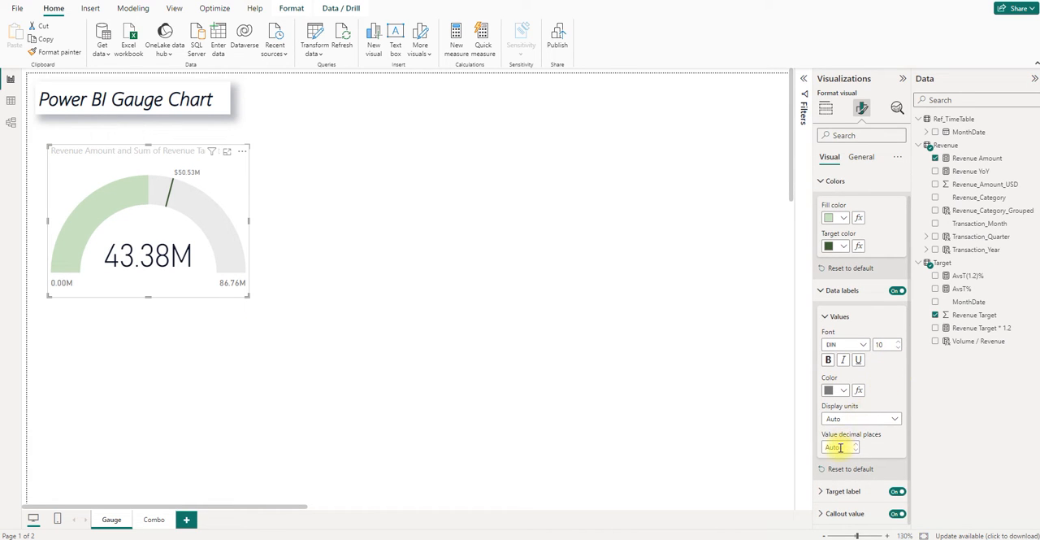
click(841, 447)
text(0)
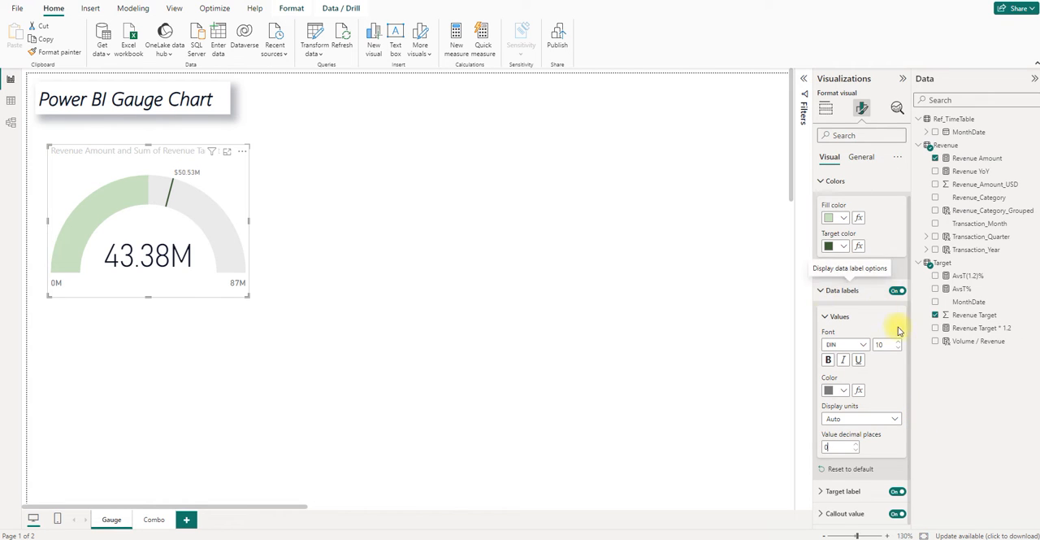
click(826, 294)
Step: Set the target label to a larger font with 0 decimal places, so it reads $51M
click(830, 338)
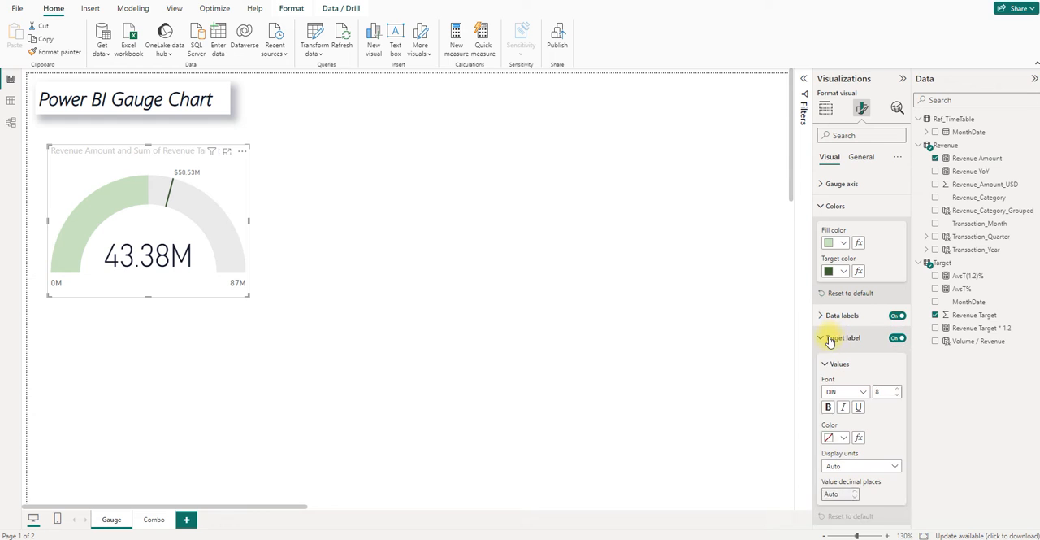
click(898, 388)
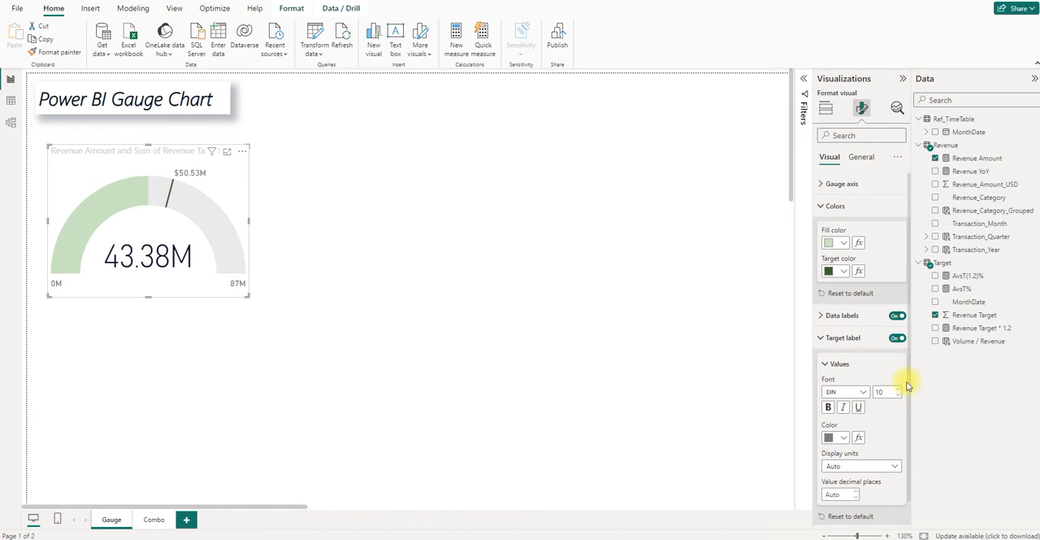
scroll(899, 390, down, 1)
click(840, 467)
text(0)
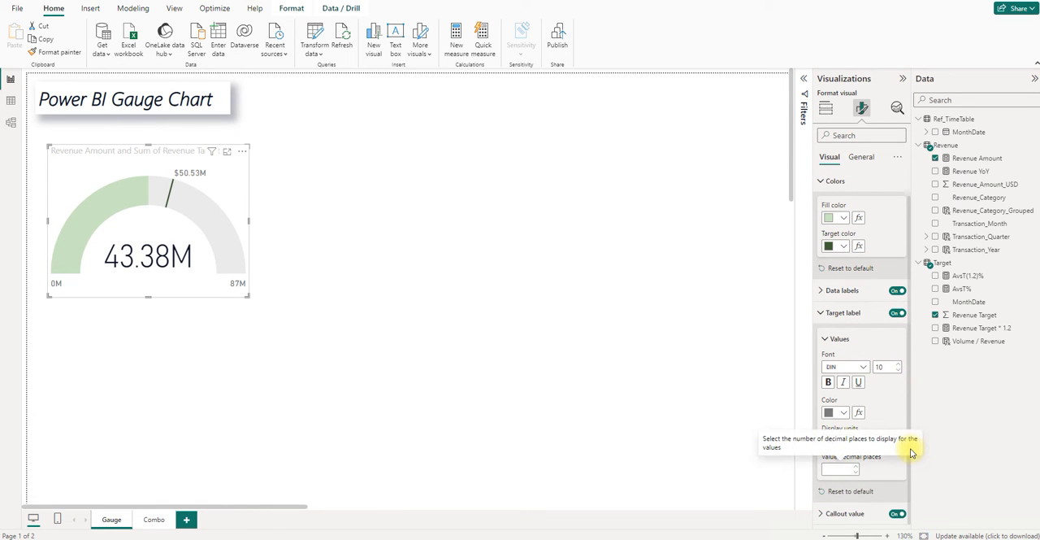
key(Return)
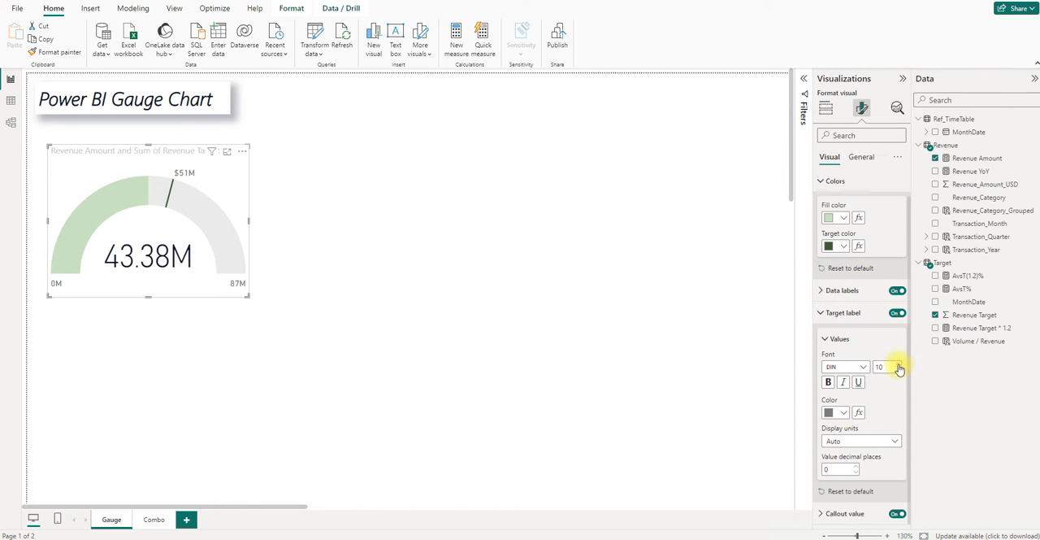
click(899, 365)
click(842, 290)
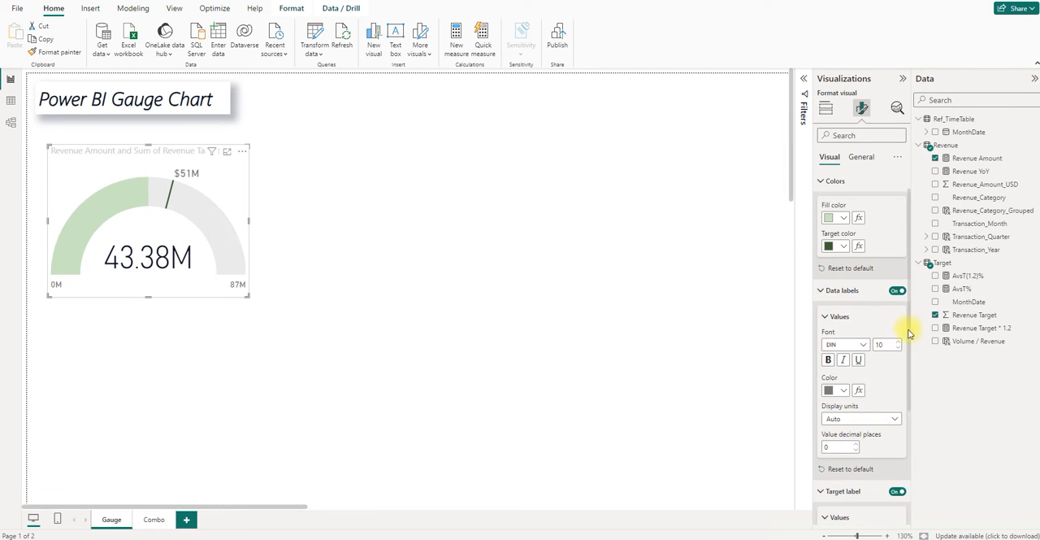
click(898, 341)
click(861, 157)
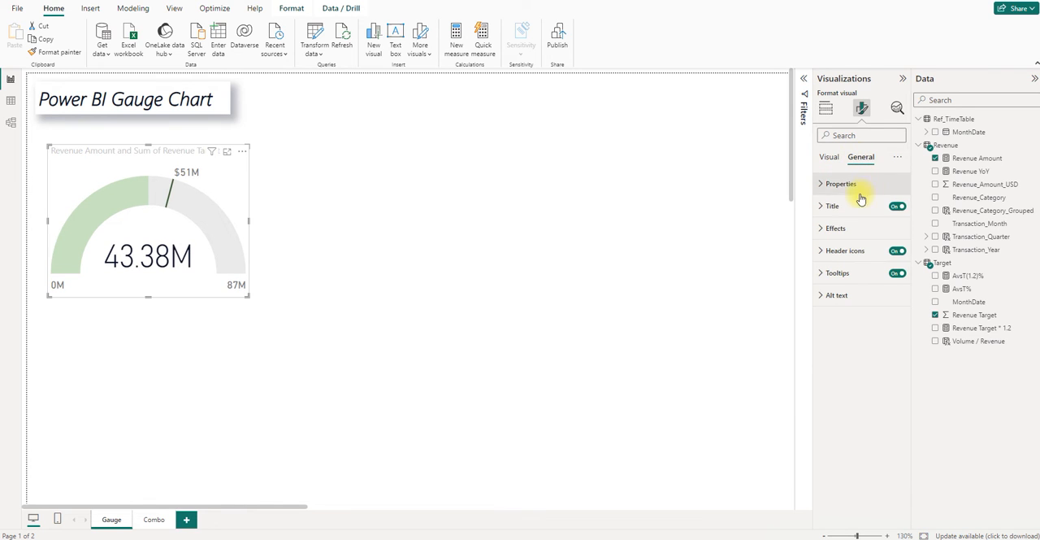
Step: Replace the auto-generated title with 'Case 1. Actual, Target, Max'
click(833, 205)
click(857, 260)
key(ctrl+a)
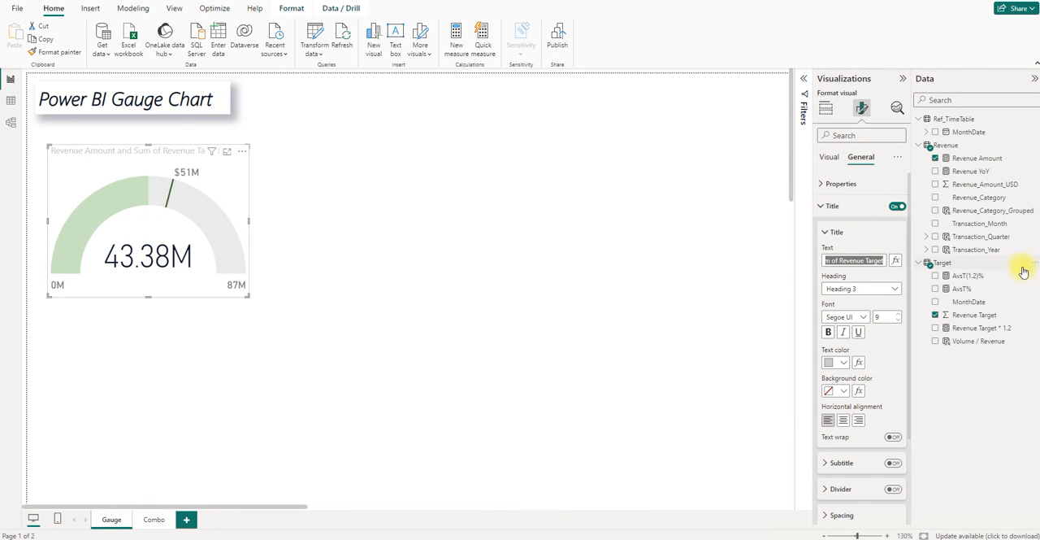
key(BackSpace)
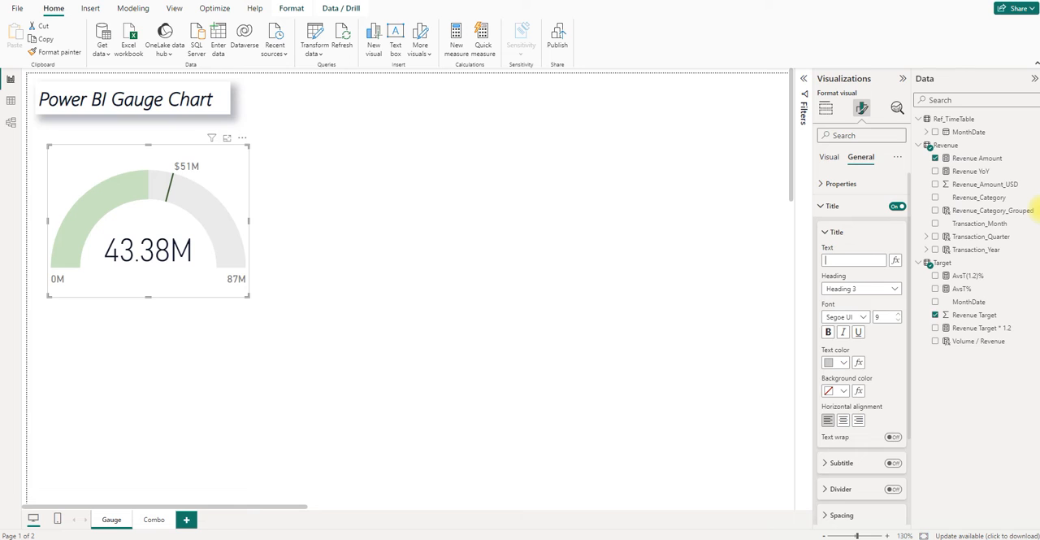
text(Cae)
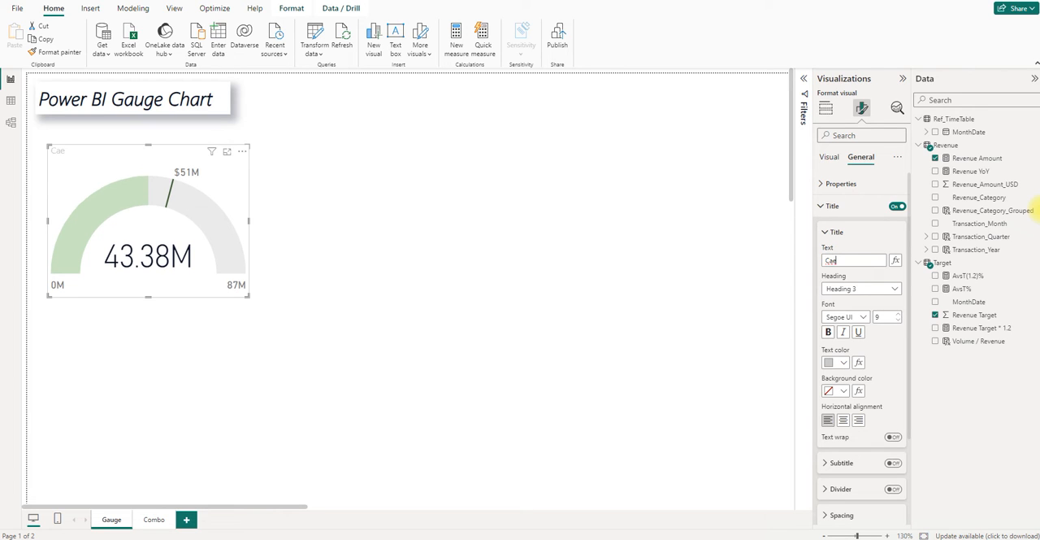
key(BackSpace)
key(BackSpace)
text(ase 1)
text(. Actaul, )
text(Target, Max)
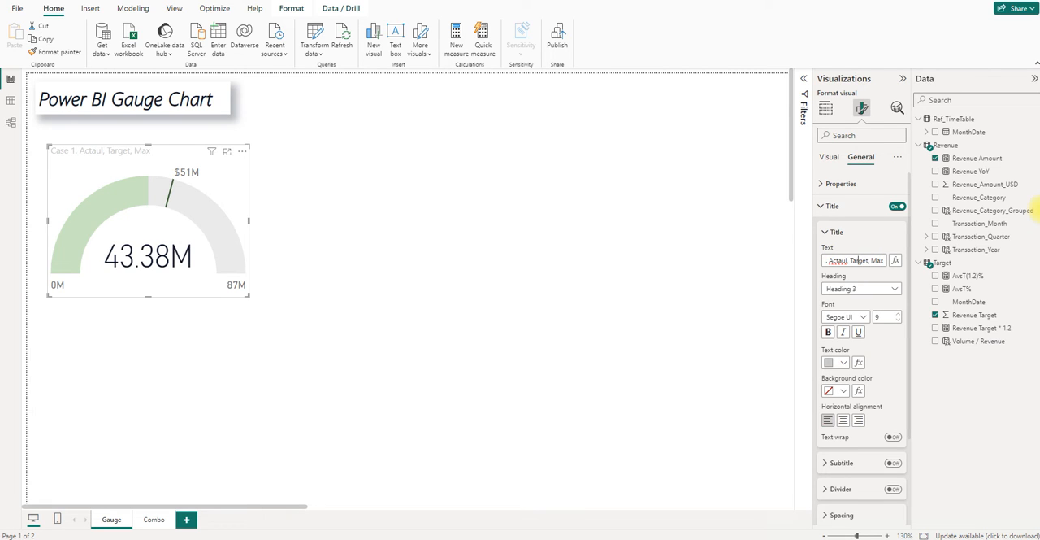
key(Left)
key(BackSpace)
key(BackSpace)
text(ua)
Step: Centre the title in black text and duplicate the gauge beside the original
click(843, 419)
click(842, 363)
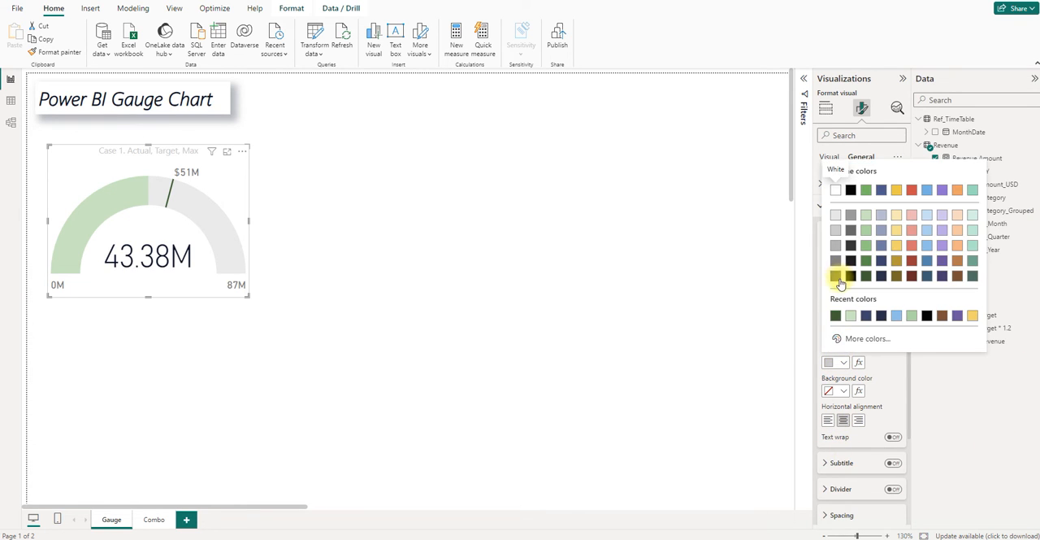
click(852, 191)
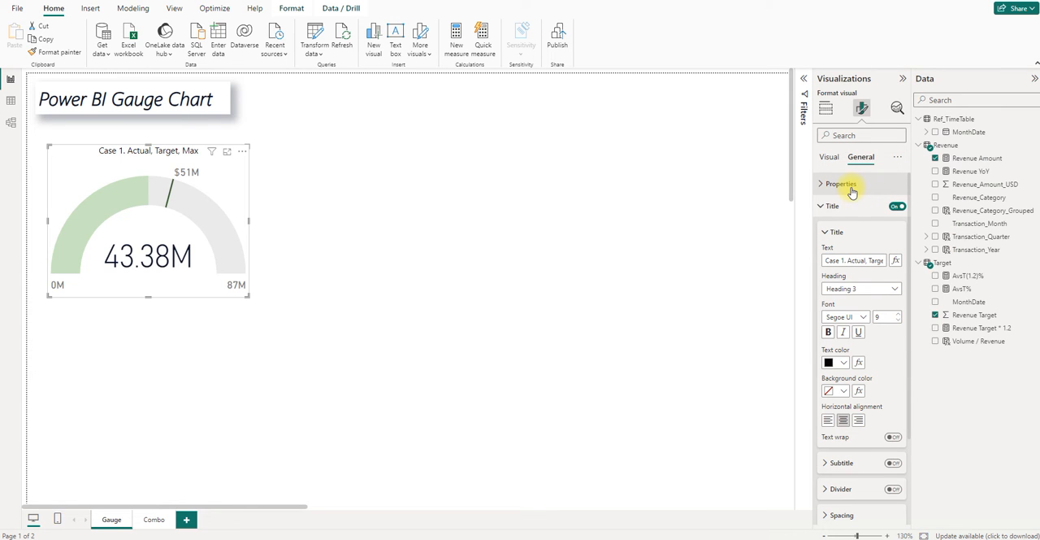
key(ctrl+c)
key(ctrl+v)
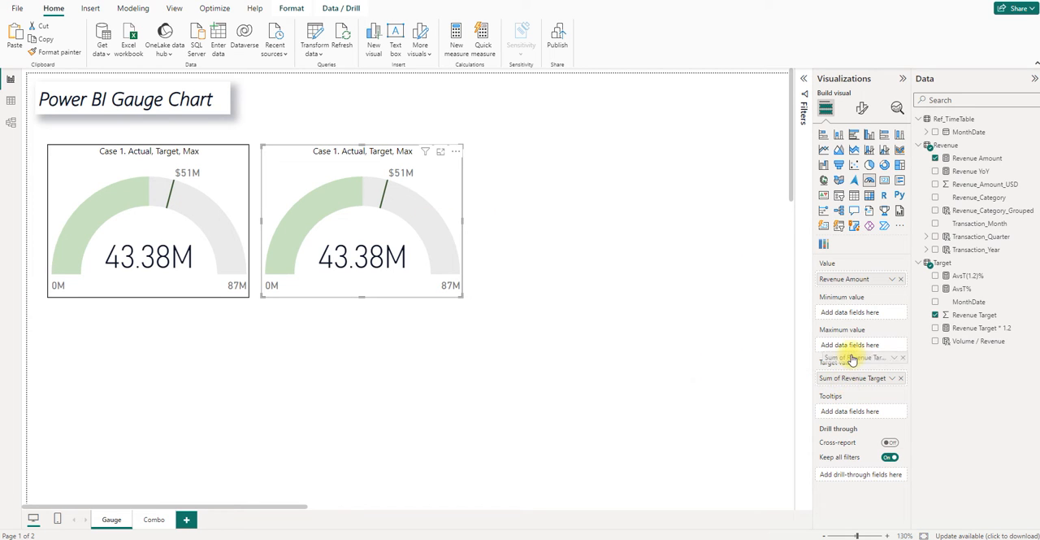
Step: Move Revenue Target to Maximum value and retitle the copy 'Case 2. Actual, Target'
drag(846, 385, 852, 347)
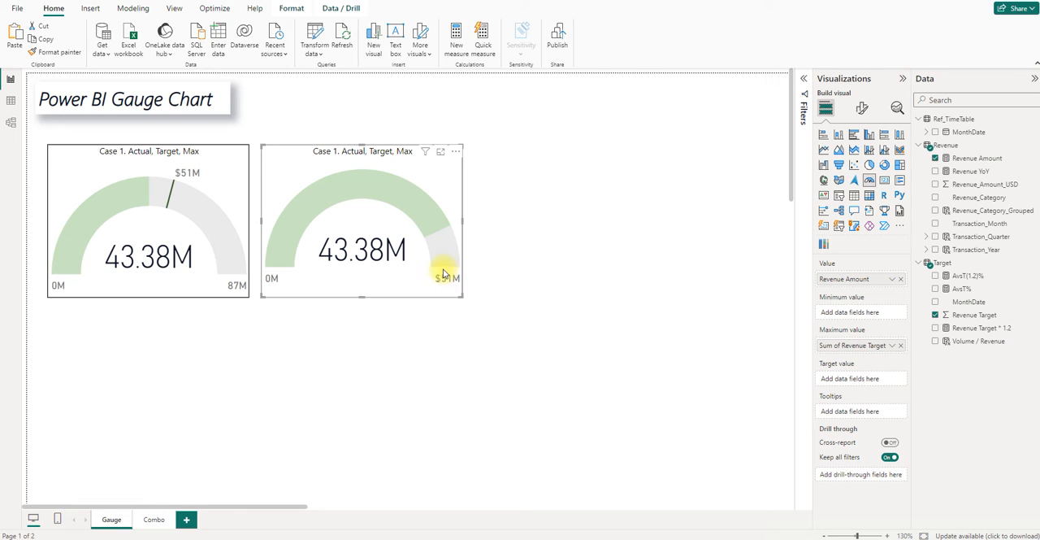
click(862, 108)
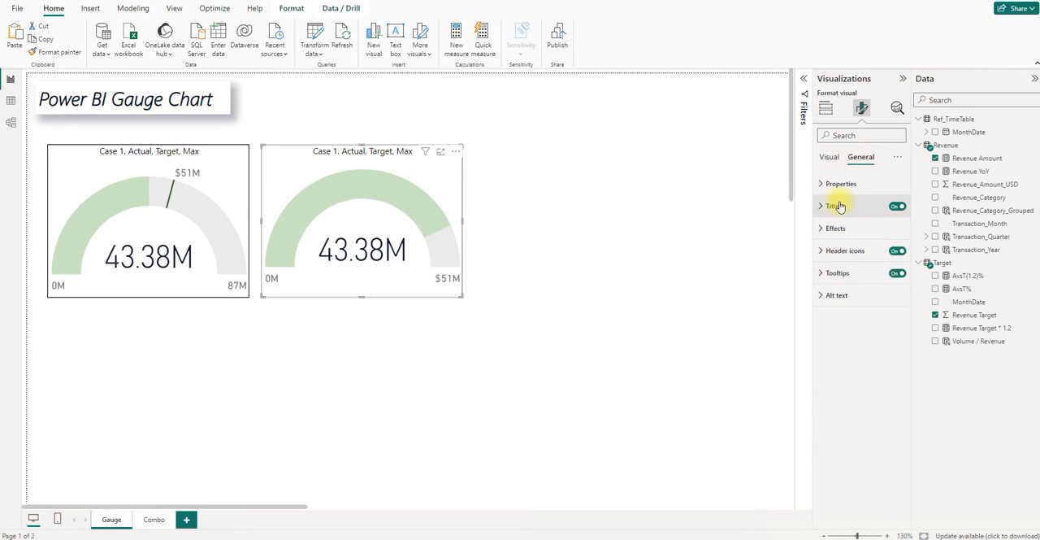
click(838, 205)
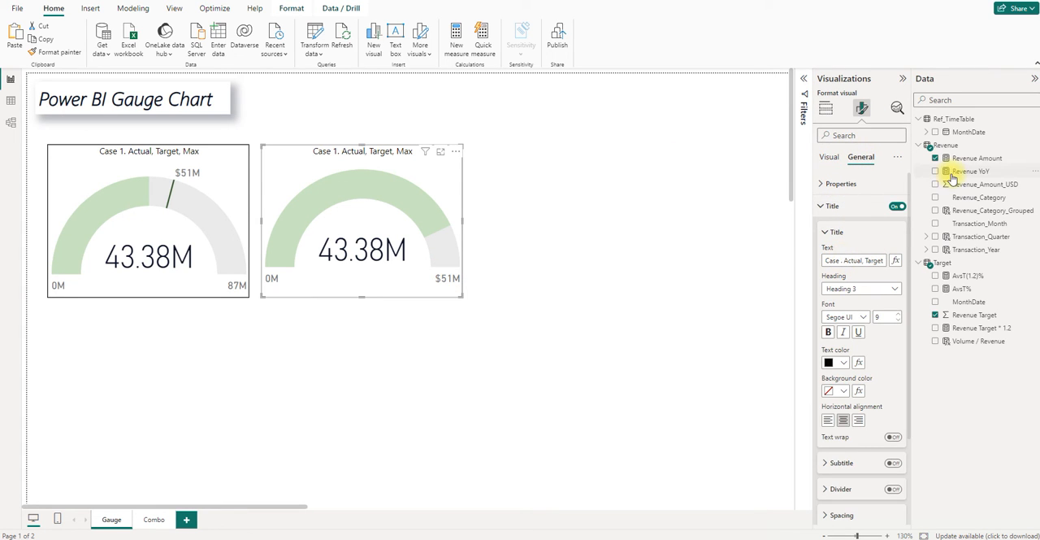
text(2)
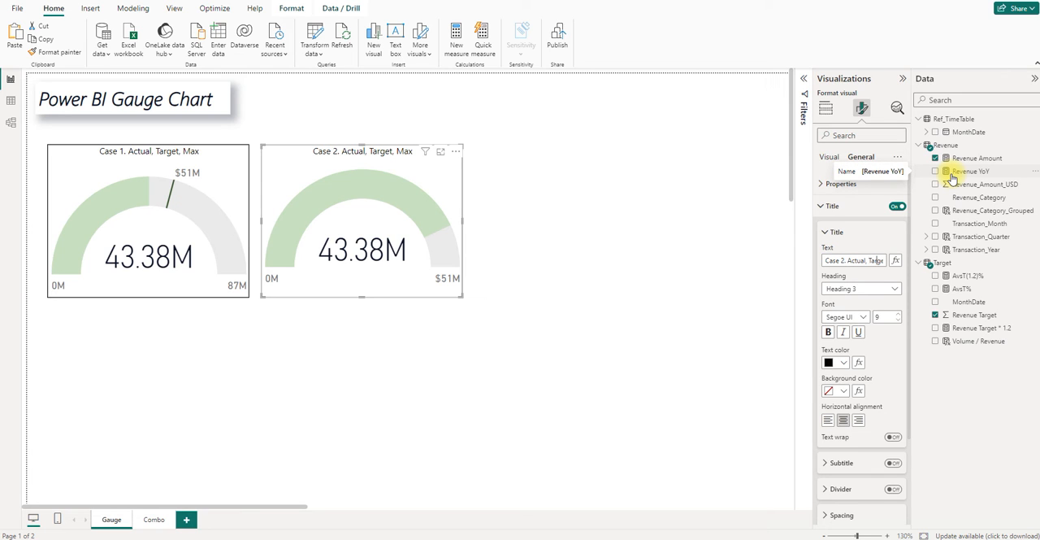
key(Right)
key(Right)
key(Delete)
key(Delete)
key(Delete)
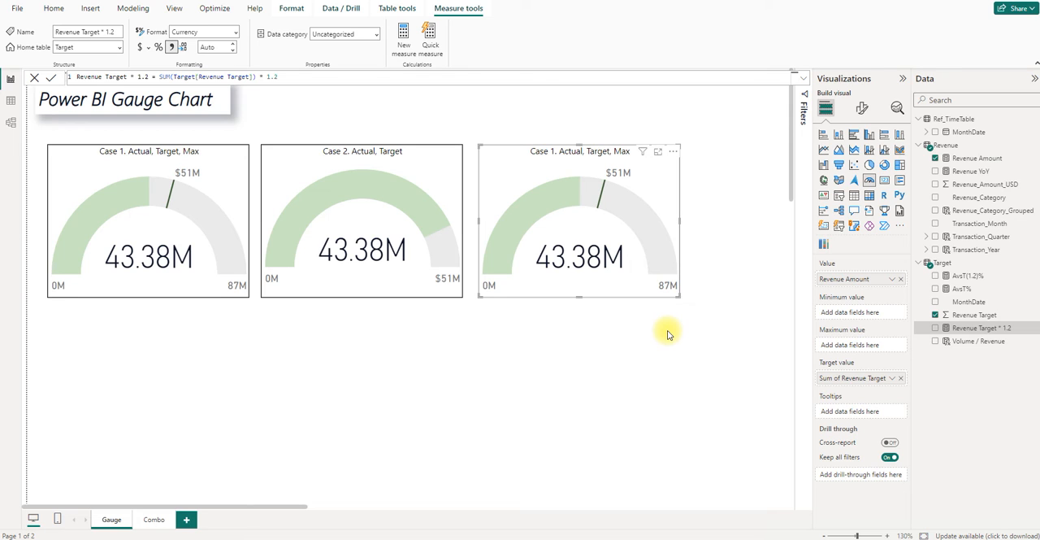
mouse_move(982, 328)
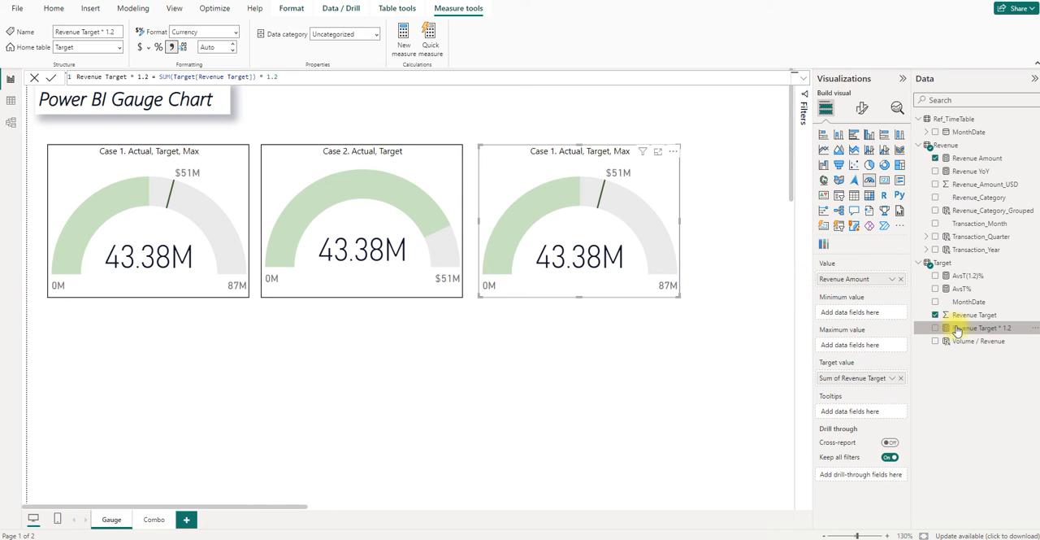
Step: Try Revenue Target * 1.2 as the third gauge's Maximum value, then undo it
drag(967, 333, 859, 344)
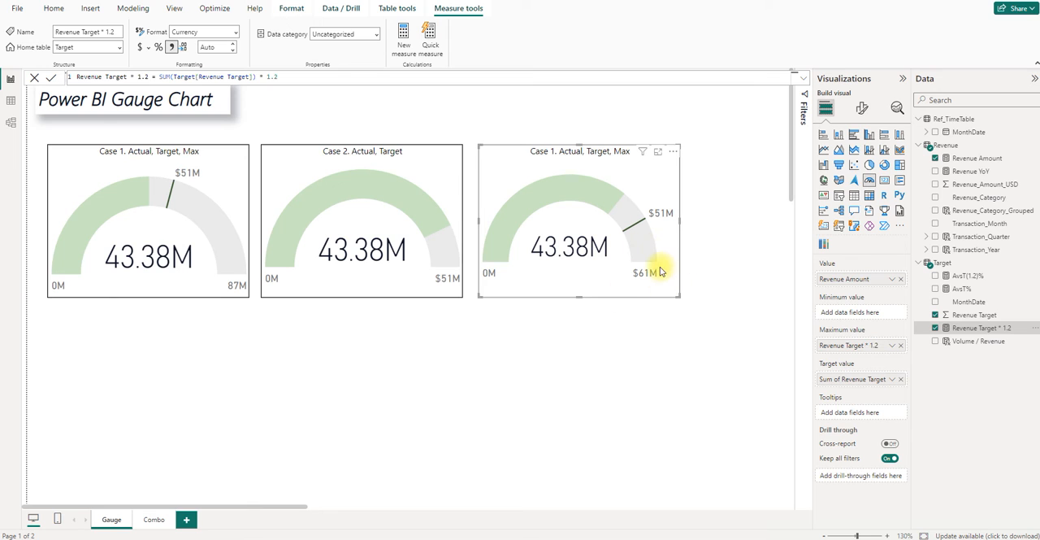
key(ctrl+z)
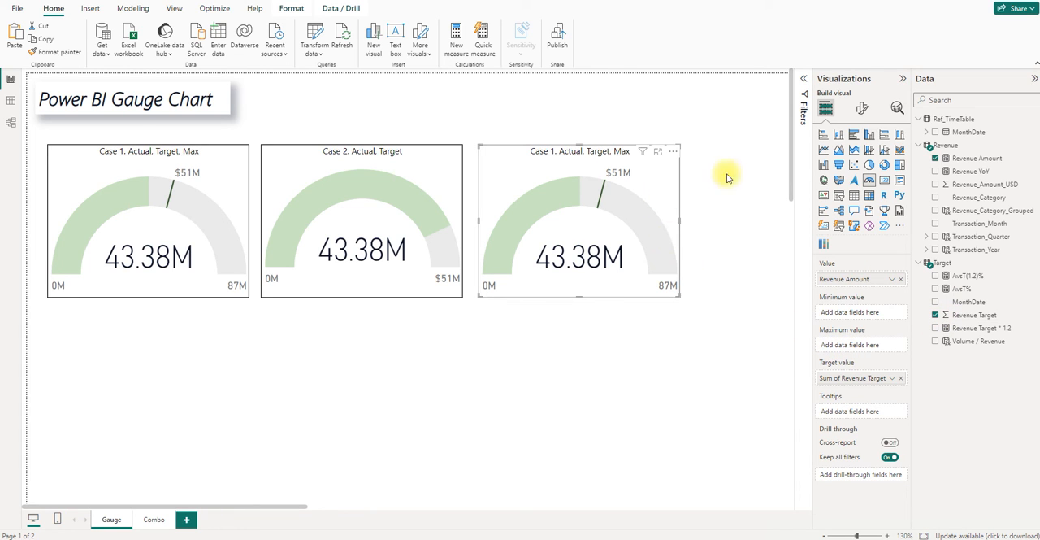
Step: Drive the third gauge's axis Max from the field Revenue Target * 1.2, ending at 61M
click(864, 111)
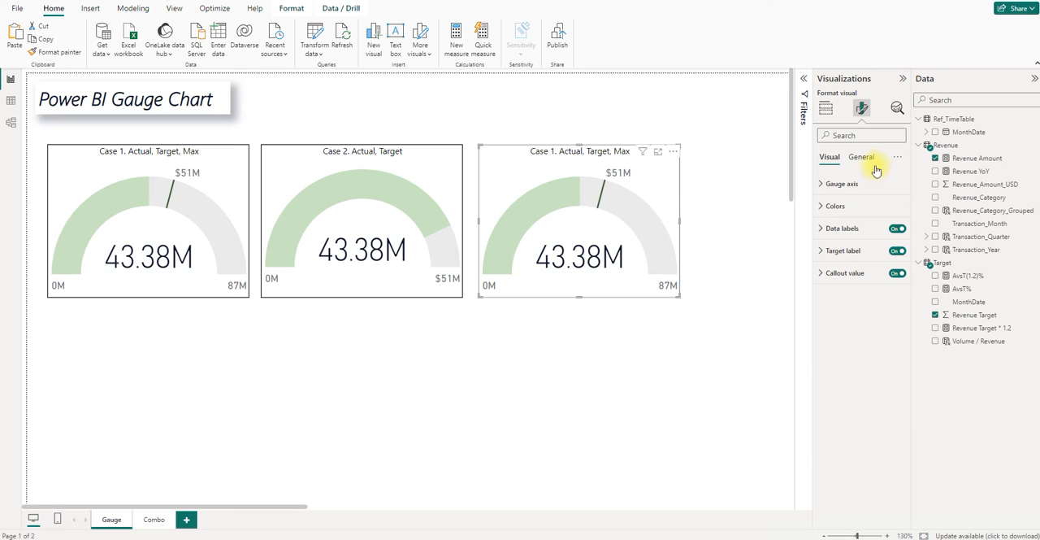
click(827, 187)
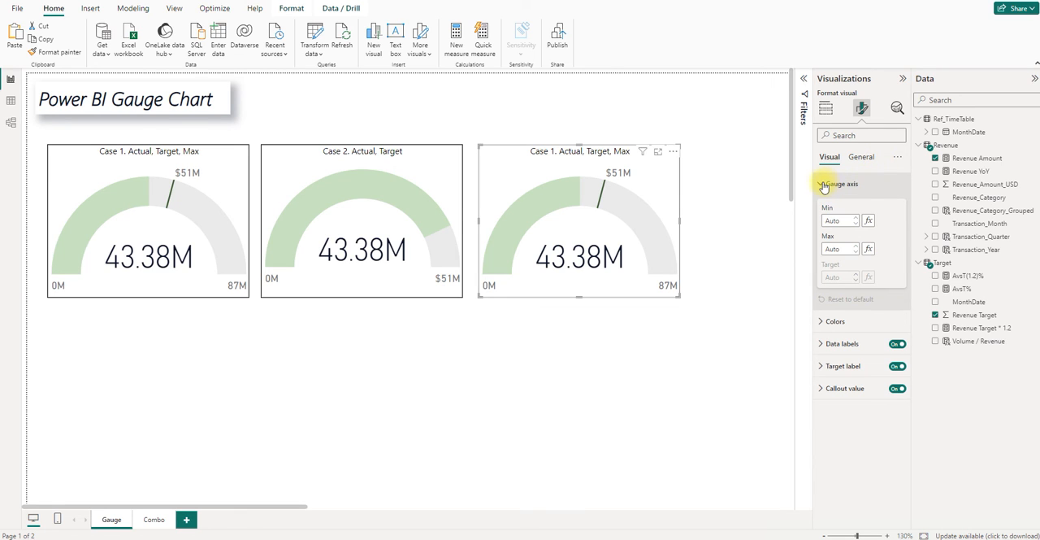
click(833, 249)
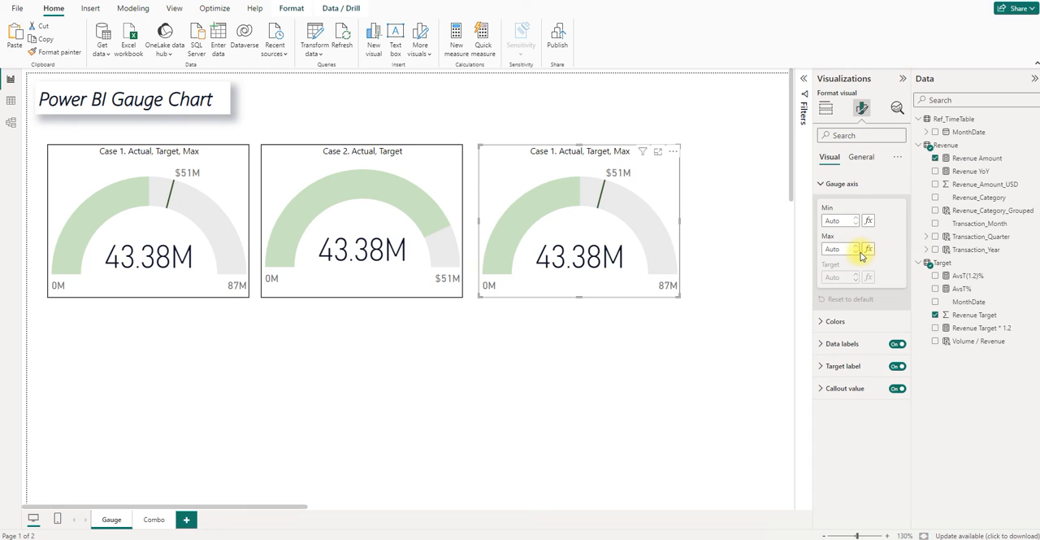
click(868, 248)
click(376, 188)
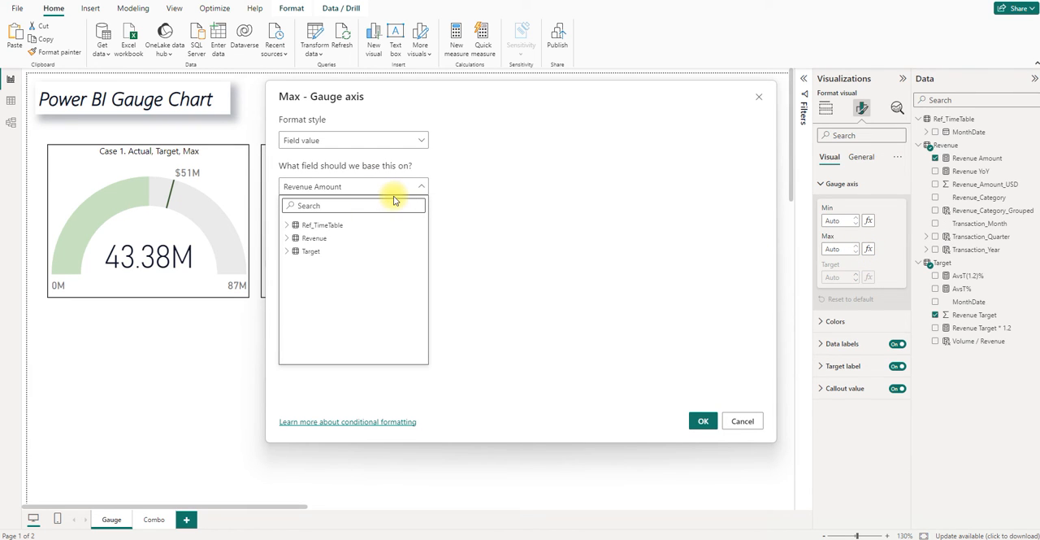
text(1.2)
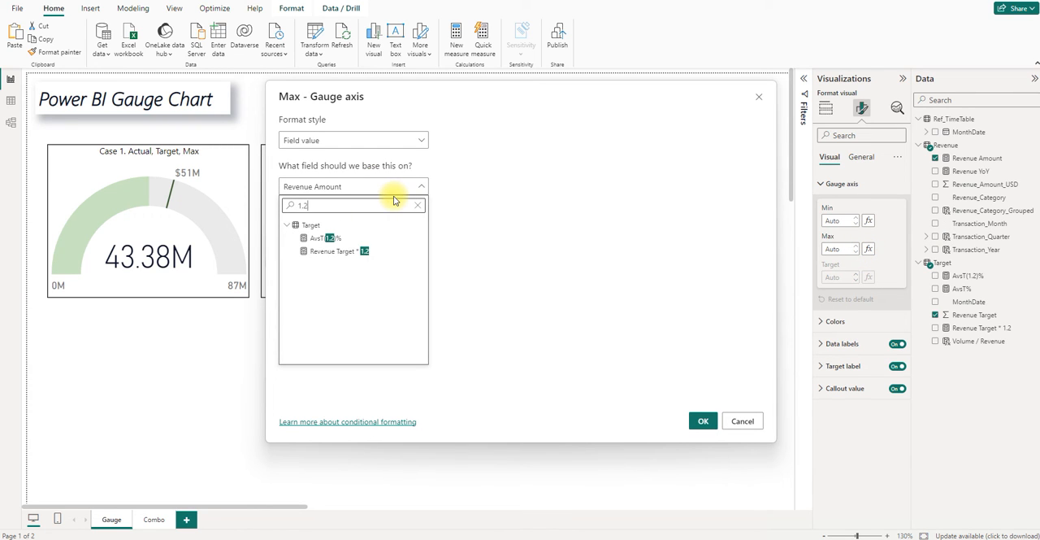
click(364, 250)
click(703, 420)
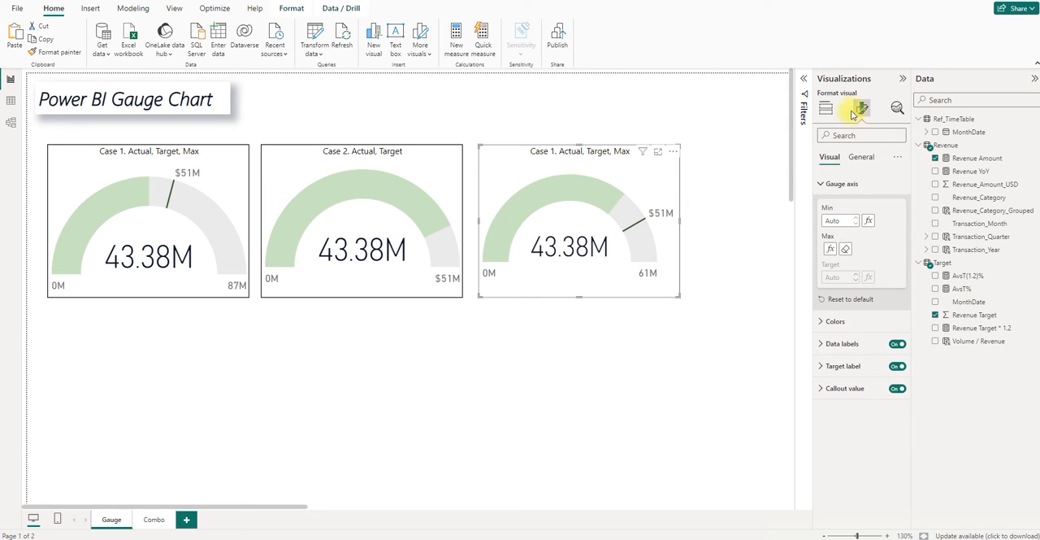
Step: Retitle the third gauge 'Case 3. Actual, Target, Customized Max'
click(861, 157)
click(841, 208)
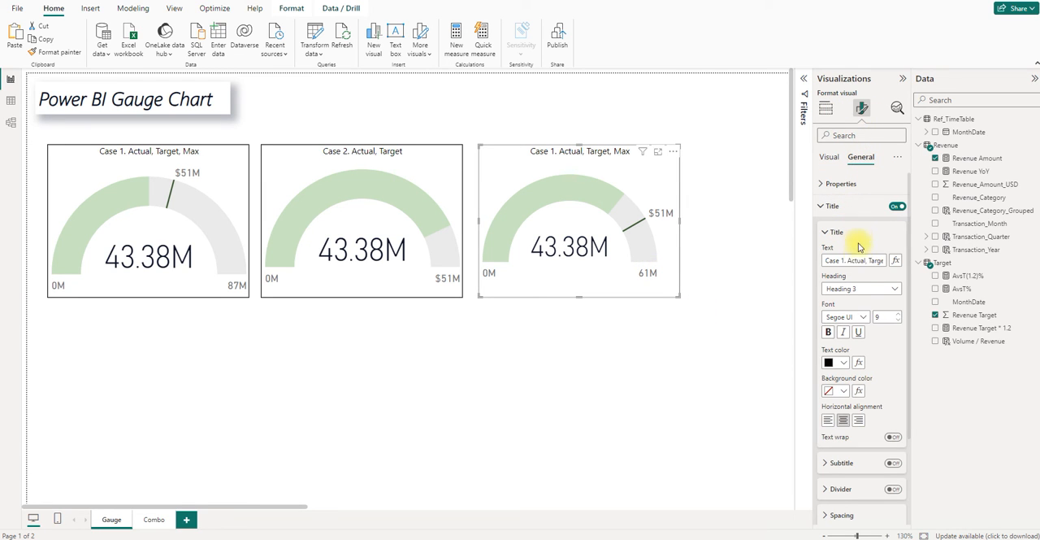
click(849, 260)
key(BackSpace)
key(BackSpace)
text(3)
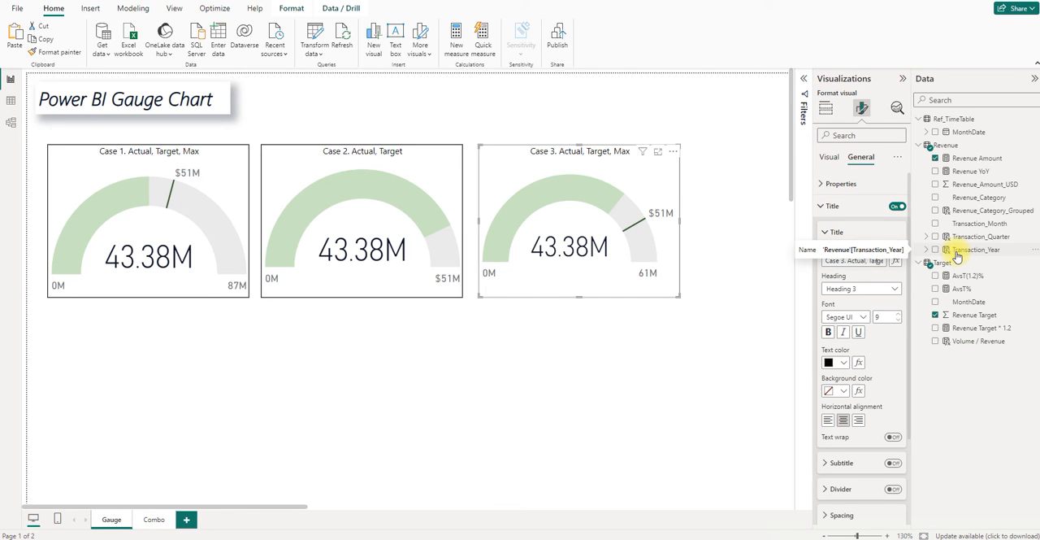
key(Right)
key(Right)
key(Right)
key(Right)
key(Right)
key(Right)
text(Customized)
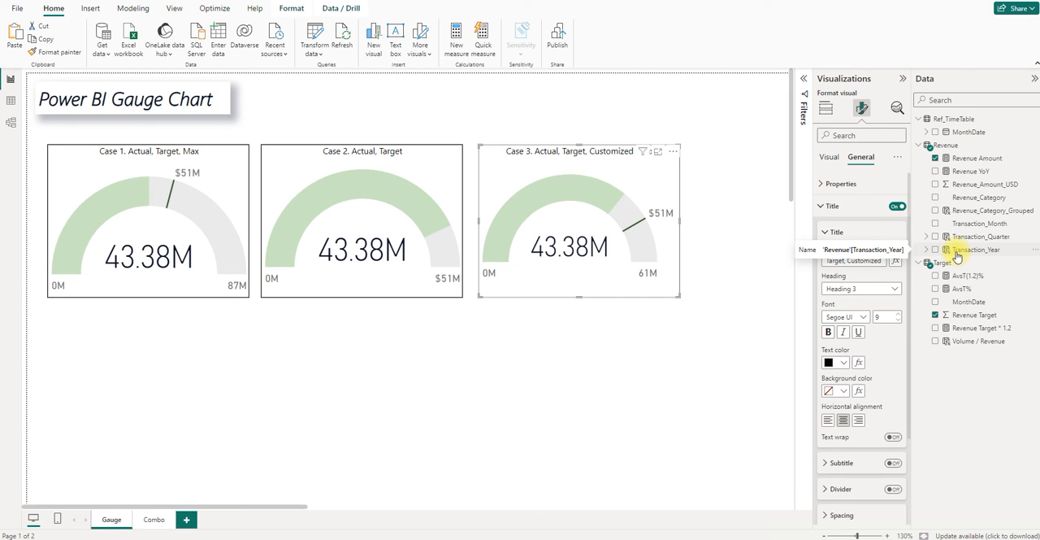
click(749, 309)
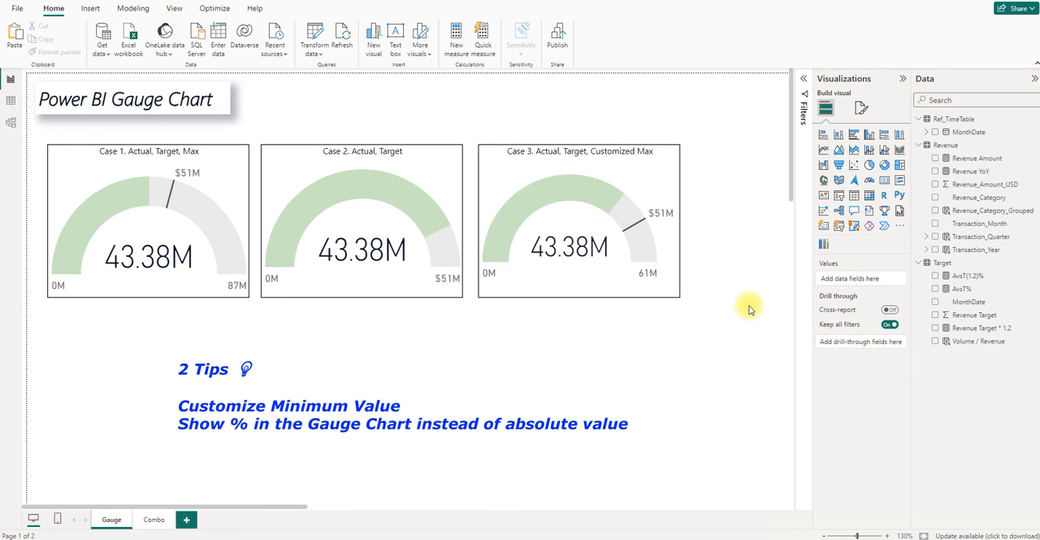
Step: Set the Case 3 gauge's axis Min to 10000 so it starts at 10K
click(605, 157)
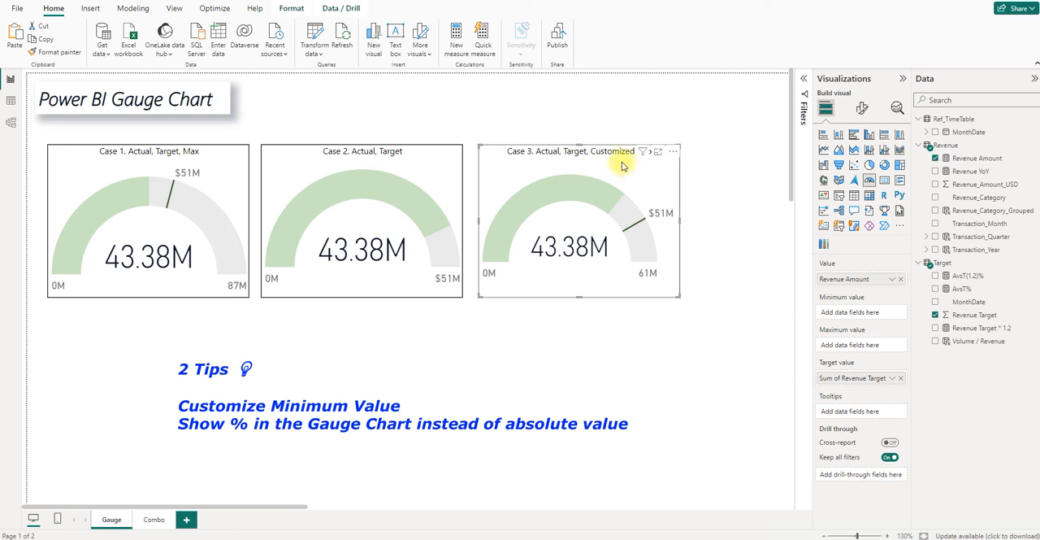
click(862, 108)
click(846, 185)
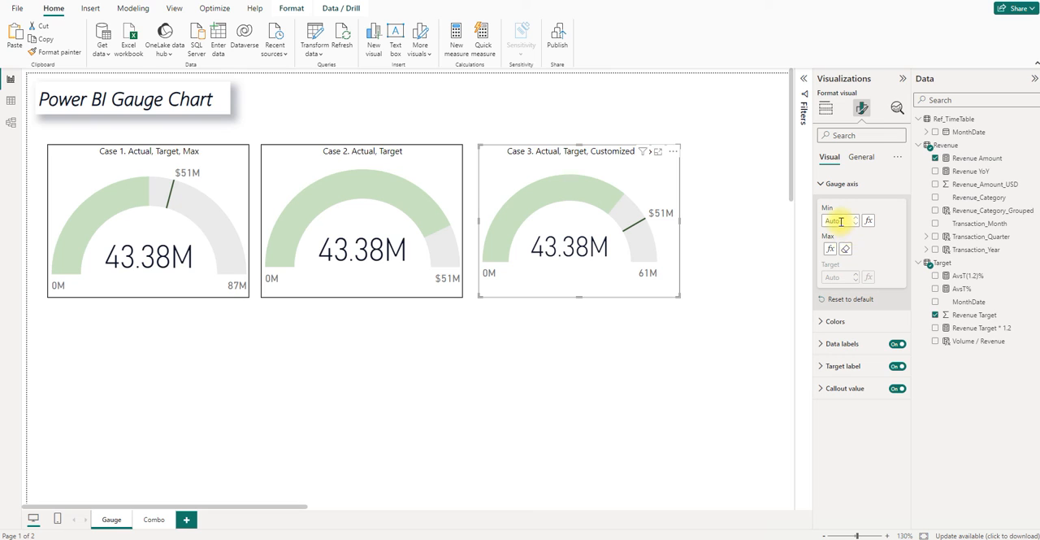
click(841, 221)
text(1000)
text(0)
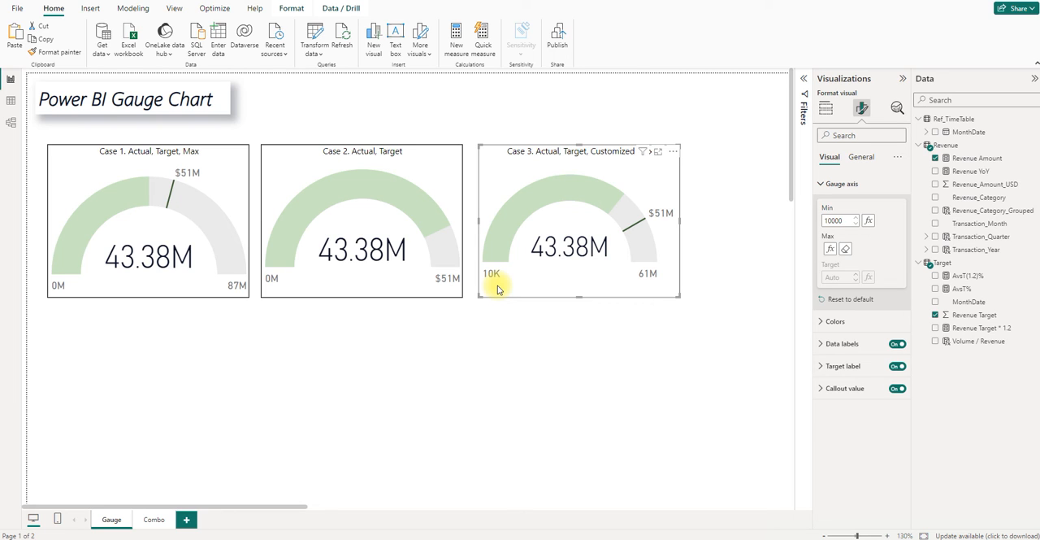
click(520, 357)
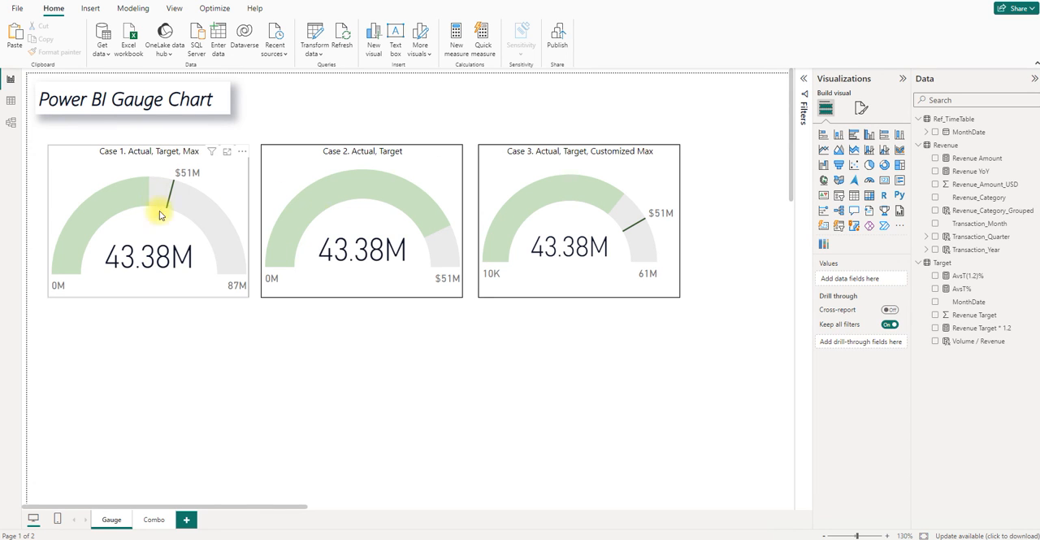
mouse_move(961, 289)
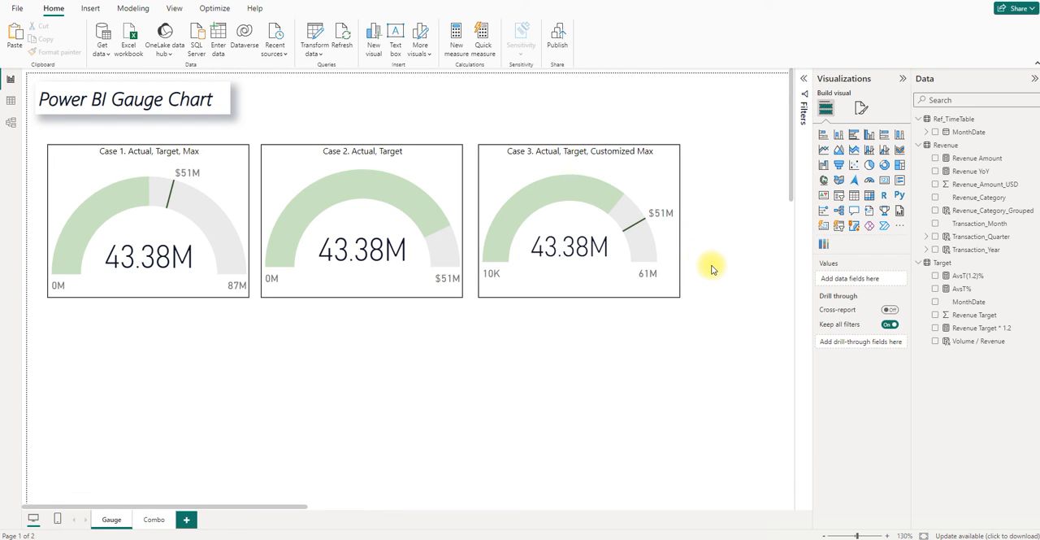
click(961, 289)
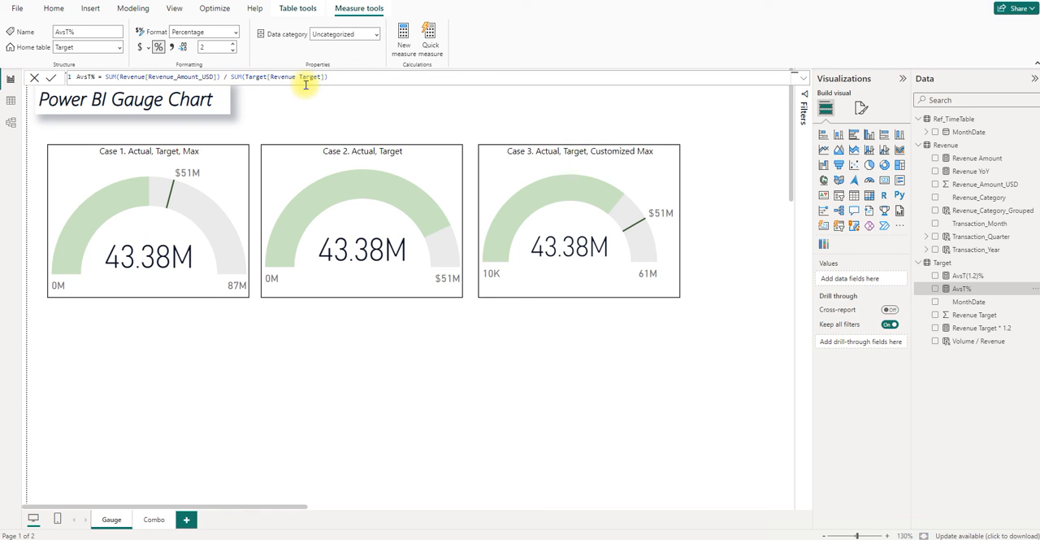
click(490, 328)
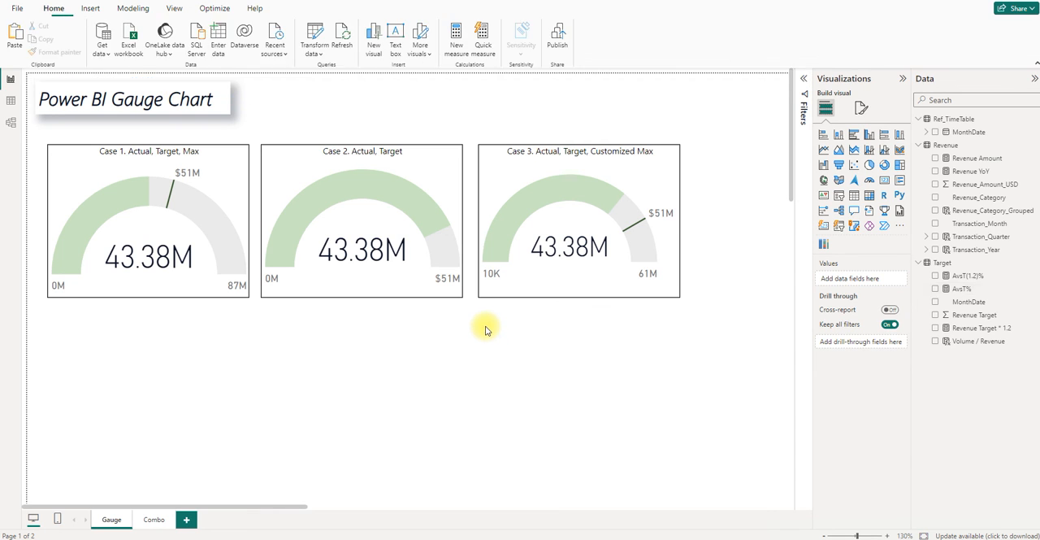
click(521, 160)
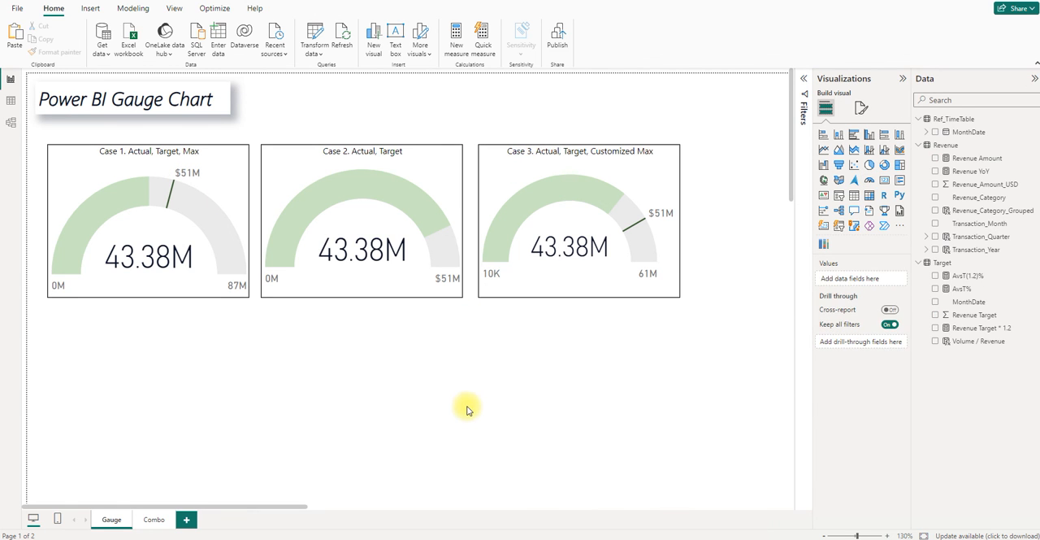
Step: Duplicate the Case 3 gauge and place the copy below Case 1
key(ctrl+c)
key(ctrl+v)
drag(534, 166, 98, 331)
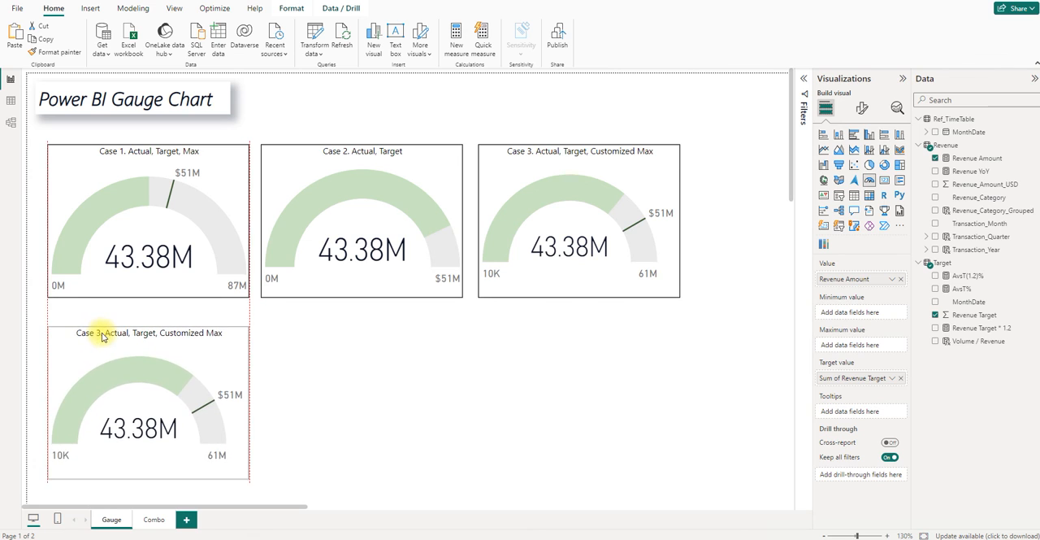
Step: Retitle the copy 'Case 4. AvsT$'
click(863, 108)
click(861, 156)
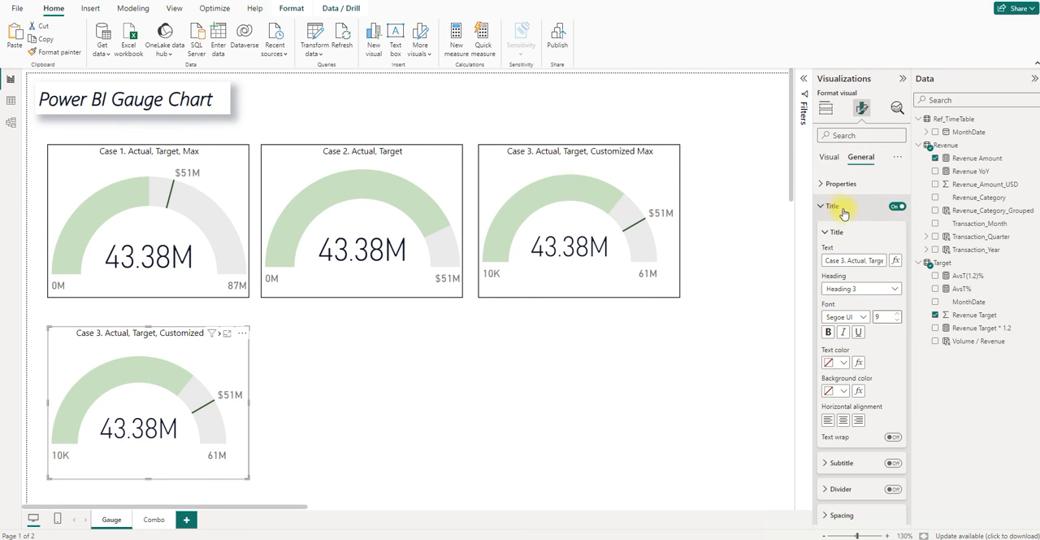
click(841, 260)
key(BackSpace)
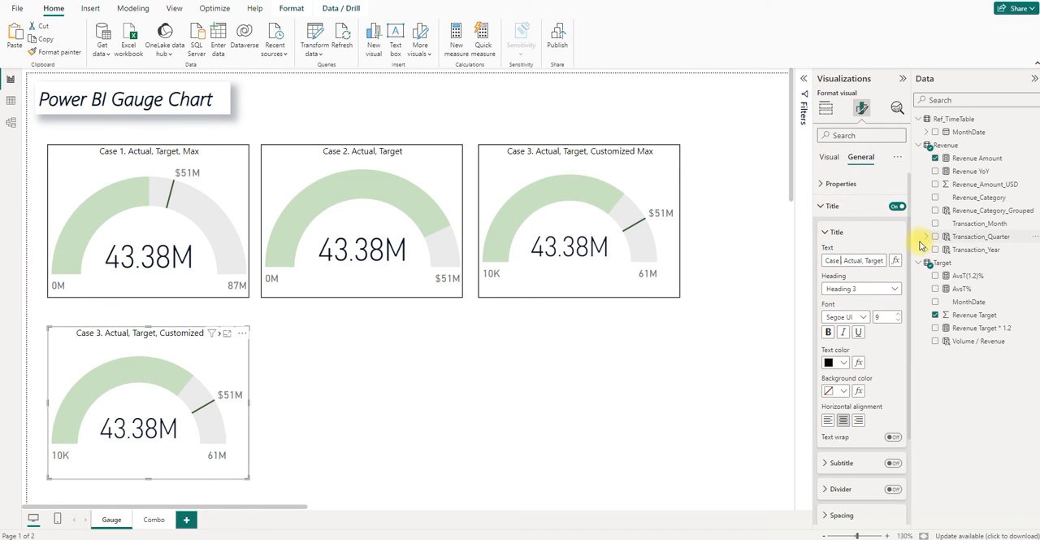
text(4.)
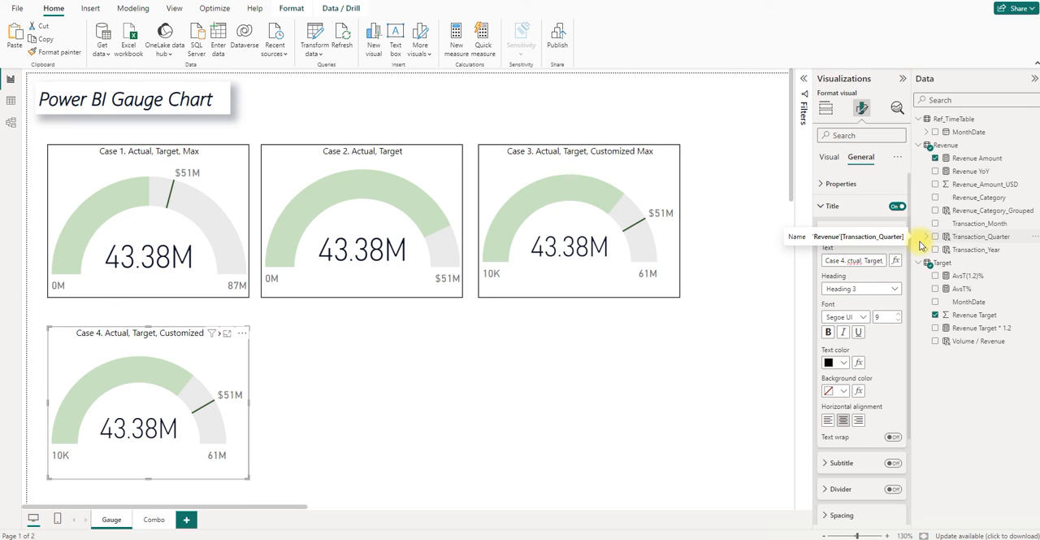
key(Delete)
text(Avs)
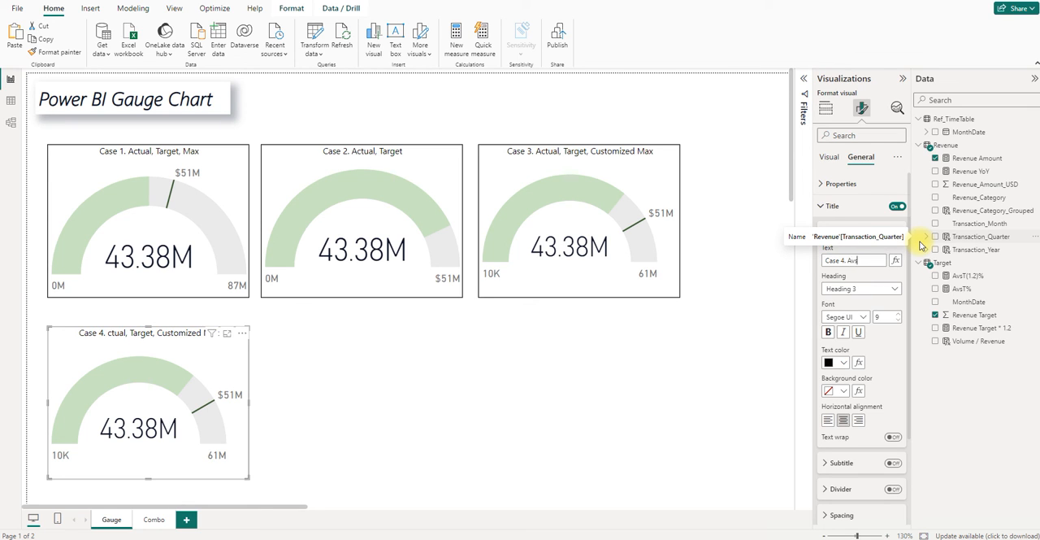
text(T$)
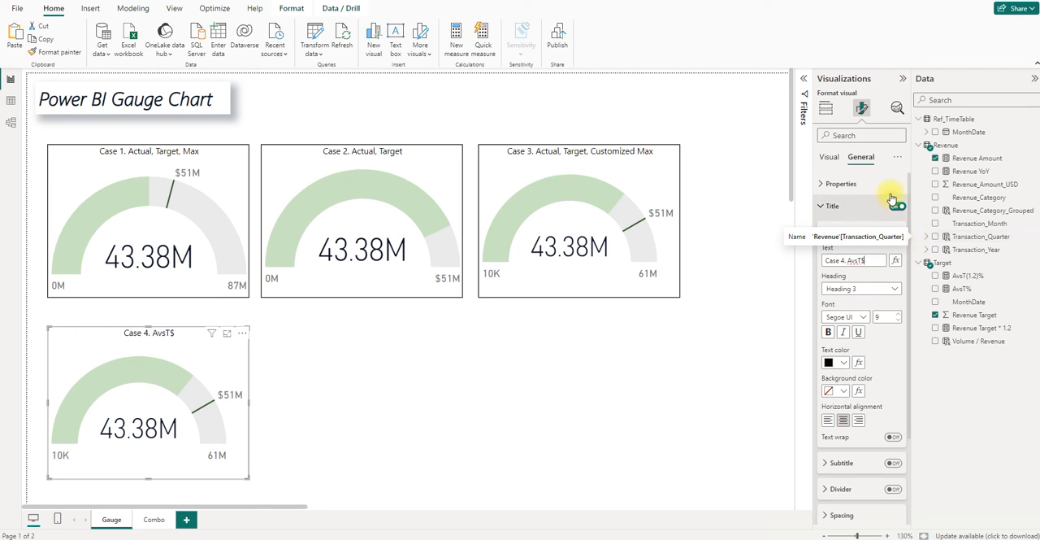
click(829, 156)
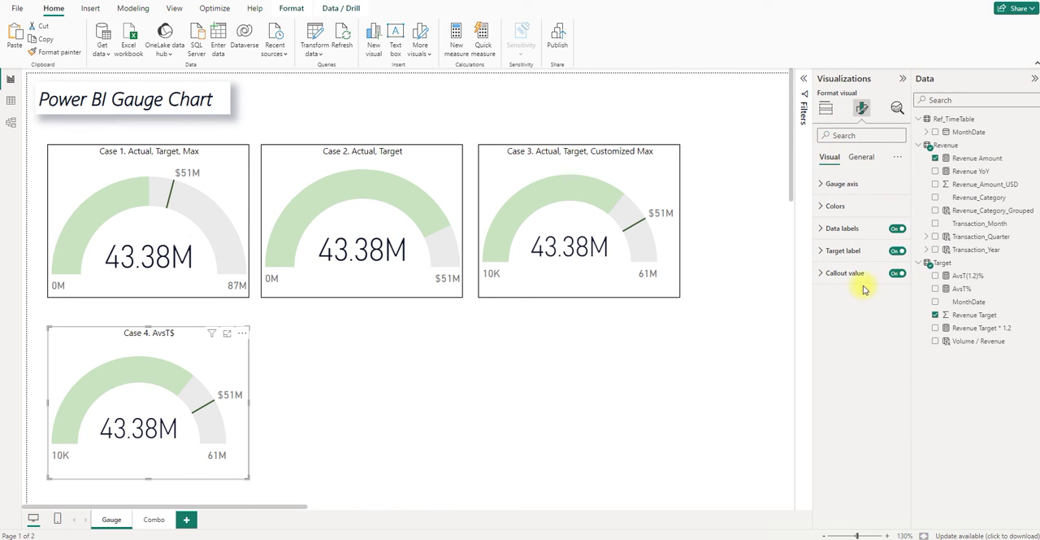
click(826, 108)
Step: Replace Revenue Amount and Revenue Target with AvsT% as the Case 4 gauge's only Value
click(901, 378)
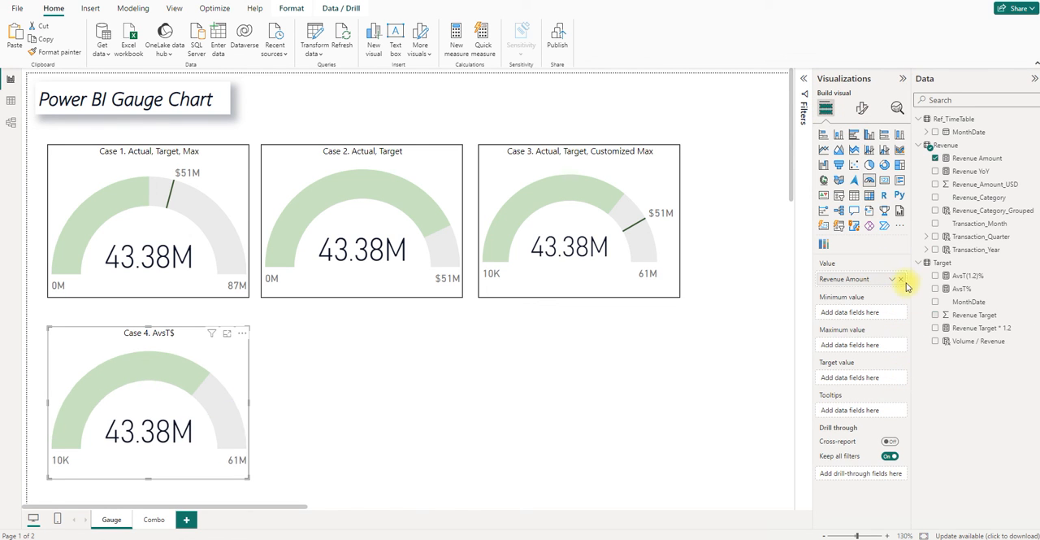
click(903, 280)
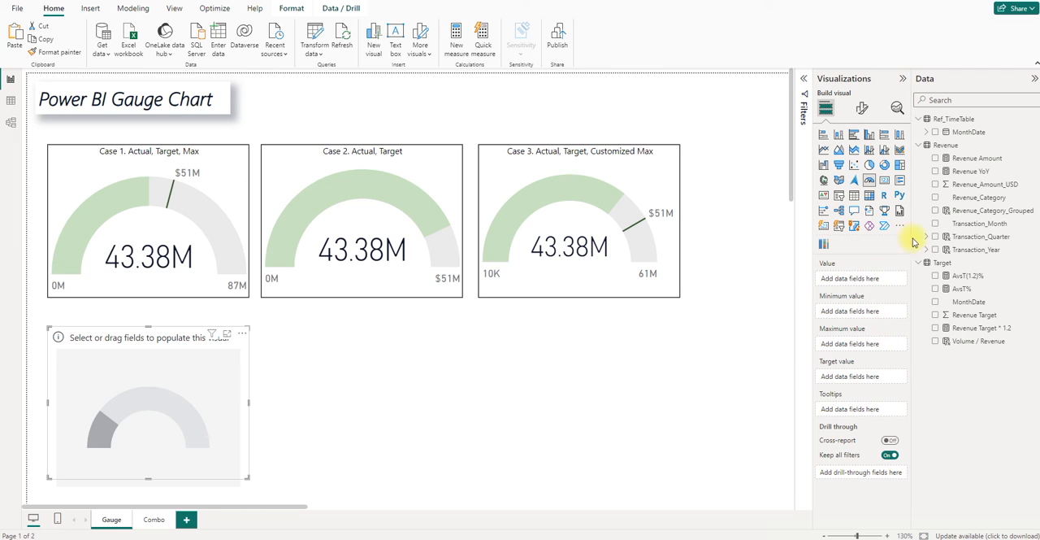
mouse_move(962, 288)
mouse_down()
mouse_move(954, 326)
mouse_move(854, 280)
mouse_up()
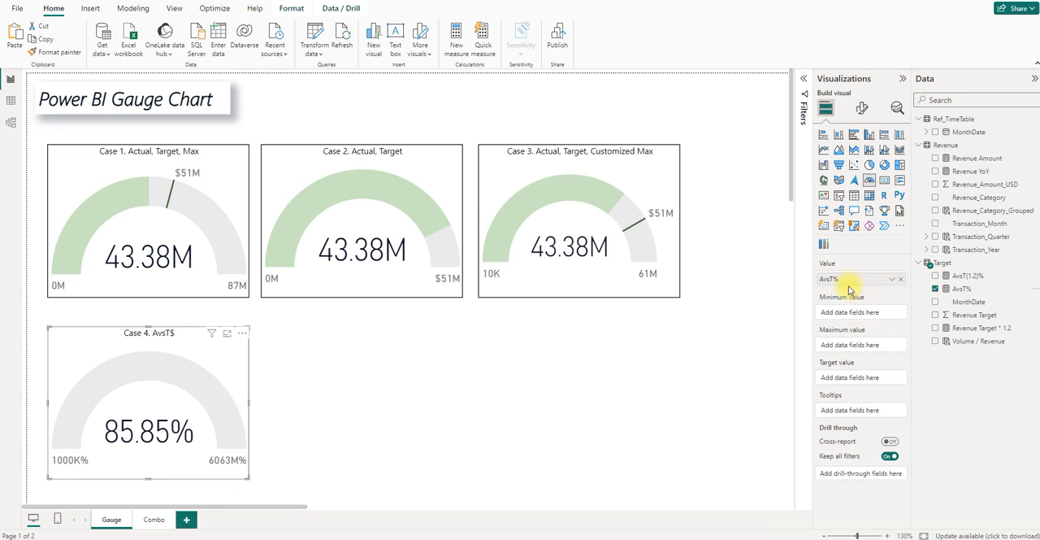
Step: Reset the gauge axis Min and Max to Auto so it runs 0% to 100%
click(862, 108)
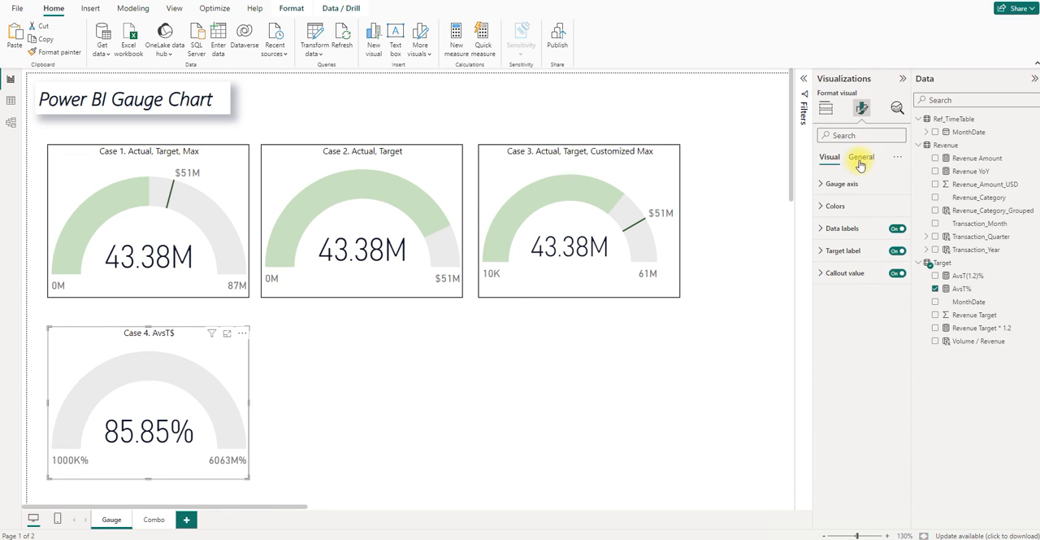
click(842, 184)
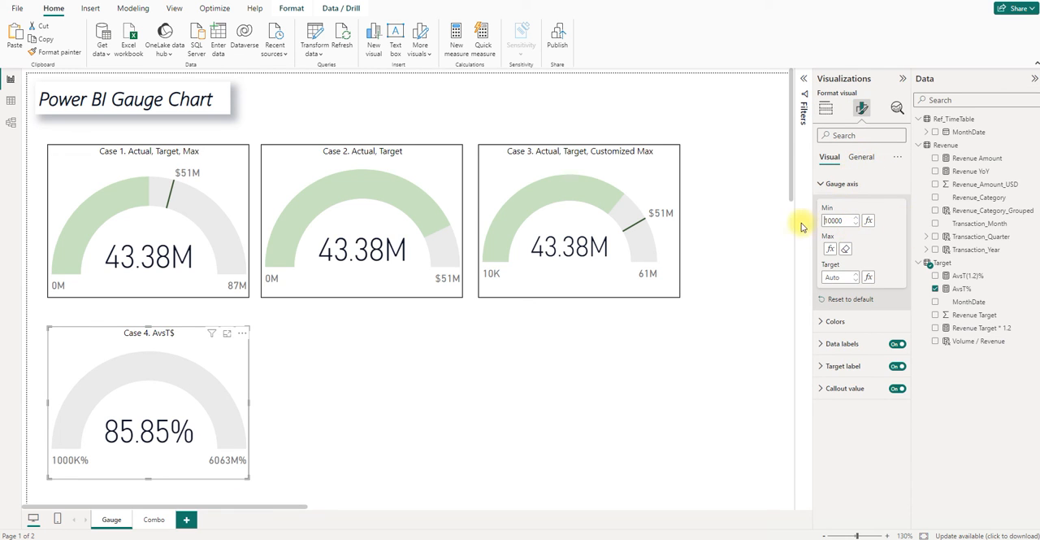
double_click(853, 220)
key(BackSpace)
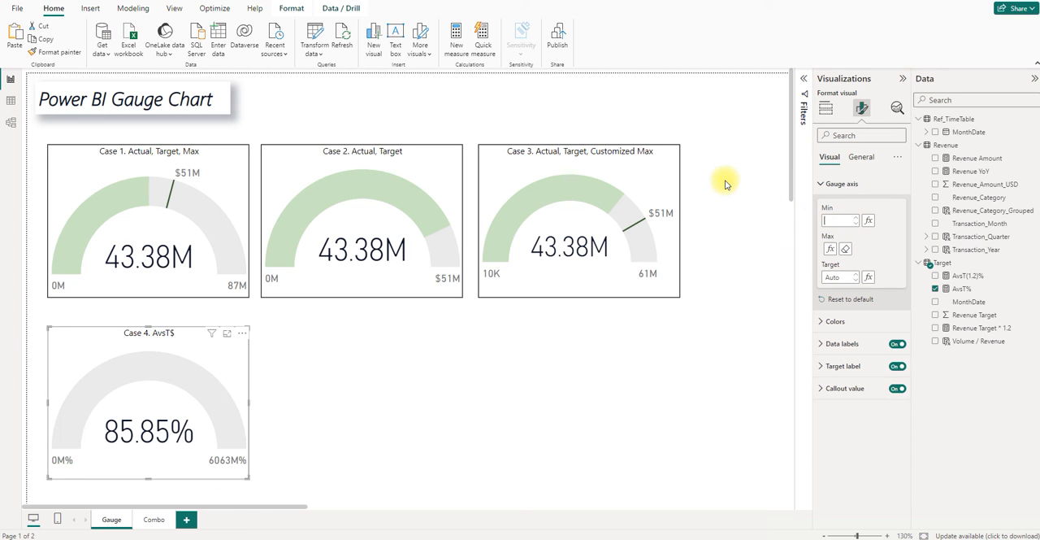
click(854, 232)
click(846, 249)
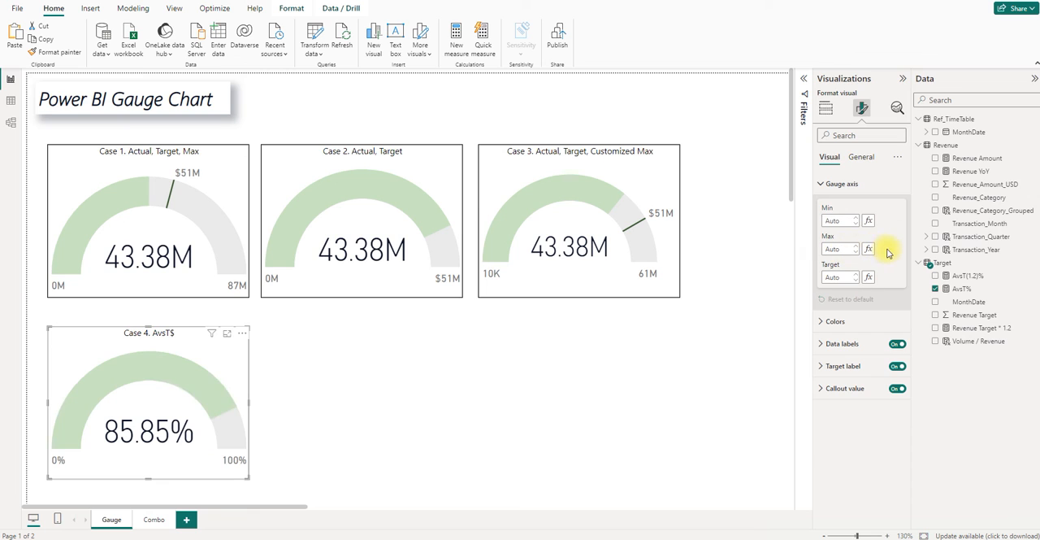
click(483, 382)
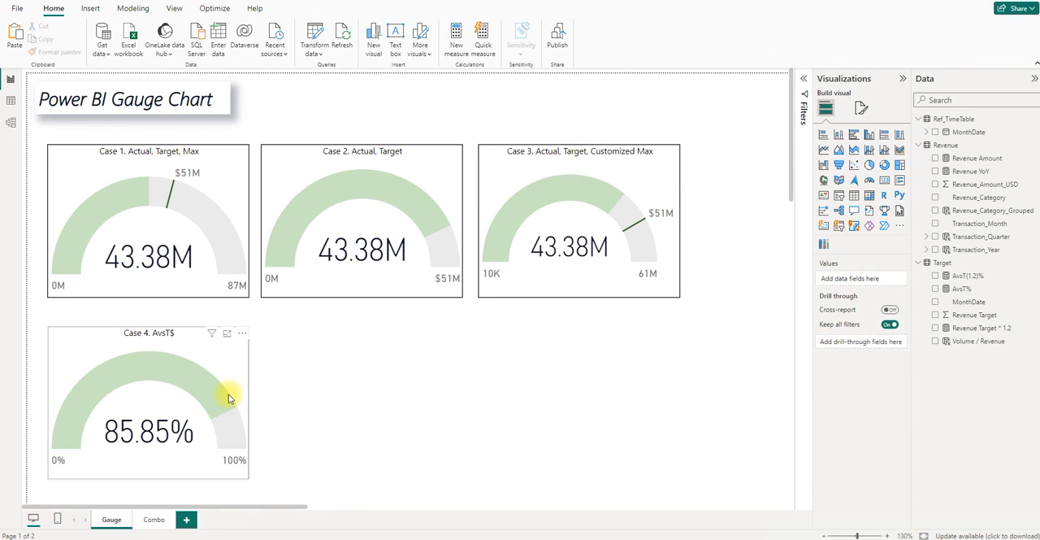